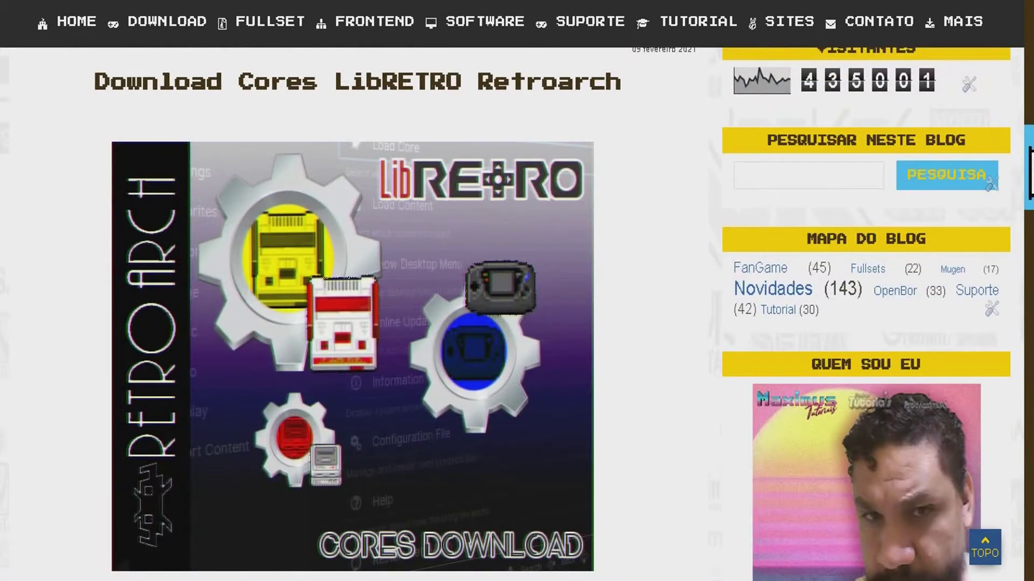
scroll(356, 312, "down", 10)
scroll(572, 323, "down", 4)
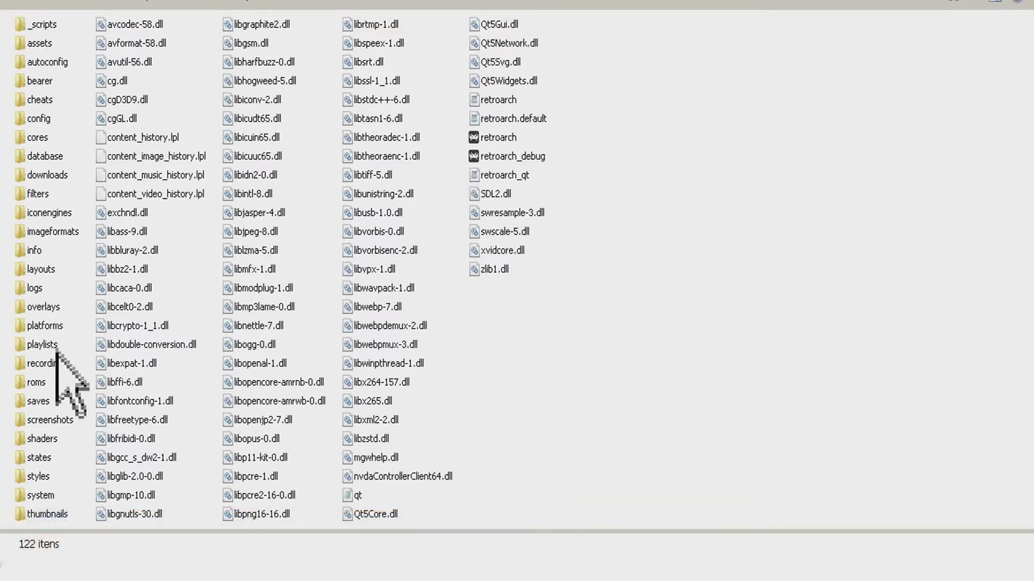
Open the roms folder and examine its MegaDrive, PCEngine and Snes system folders
double_click(43, 381)
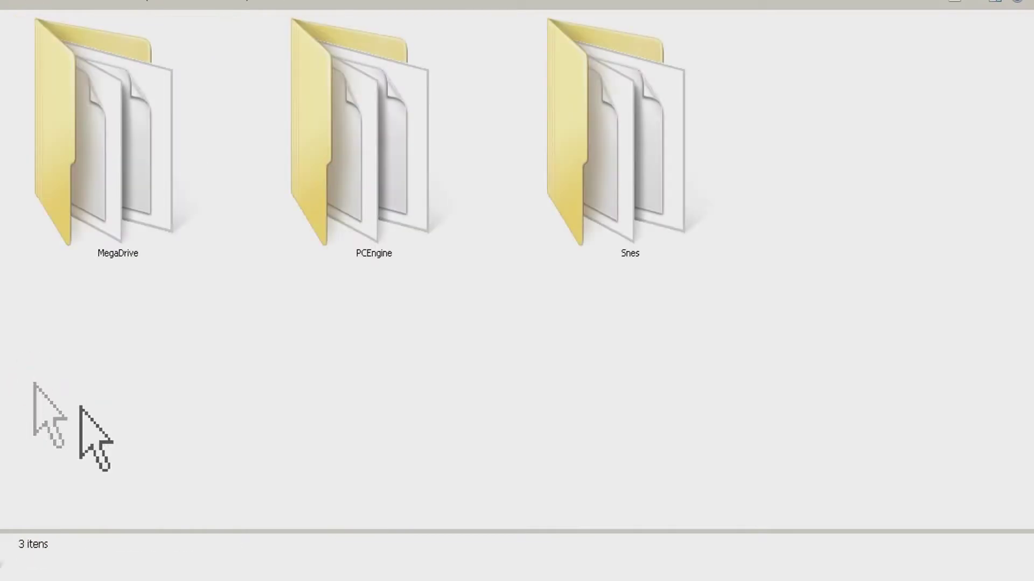
left_click(72, 218)
left_click(323, 213)
left_click(570, 189)
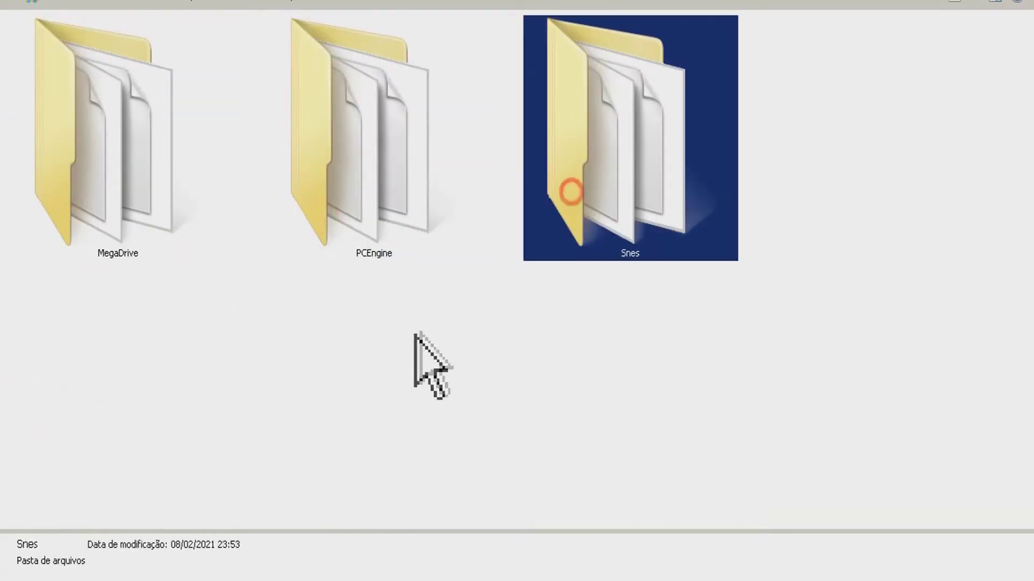
left_click(413, 334)
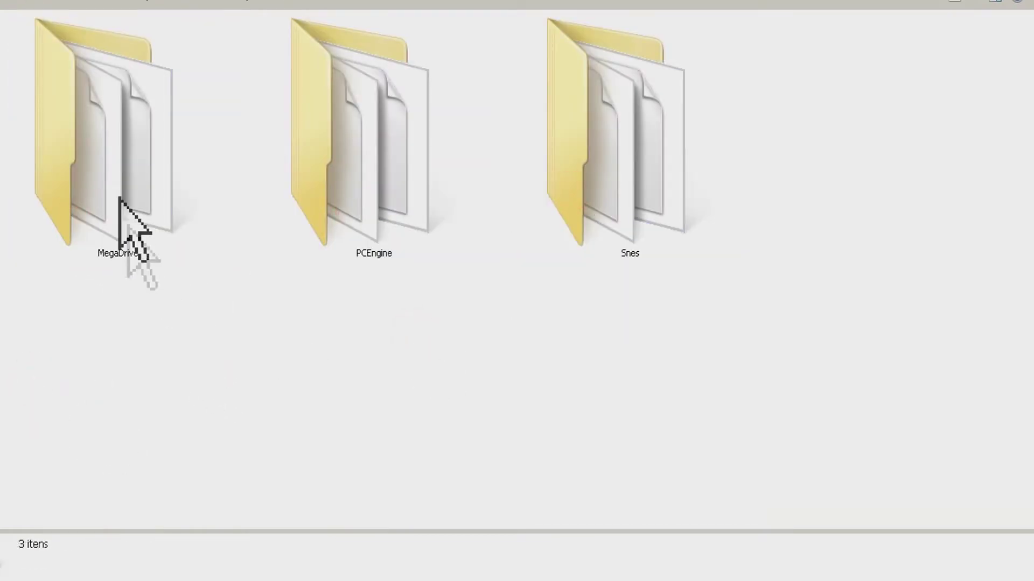
left_click(118, 194)
left_click(365, 223)
left_click(607, 162)
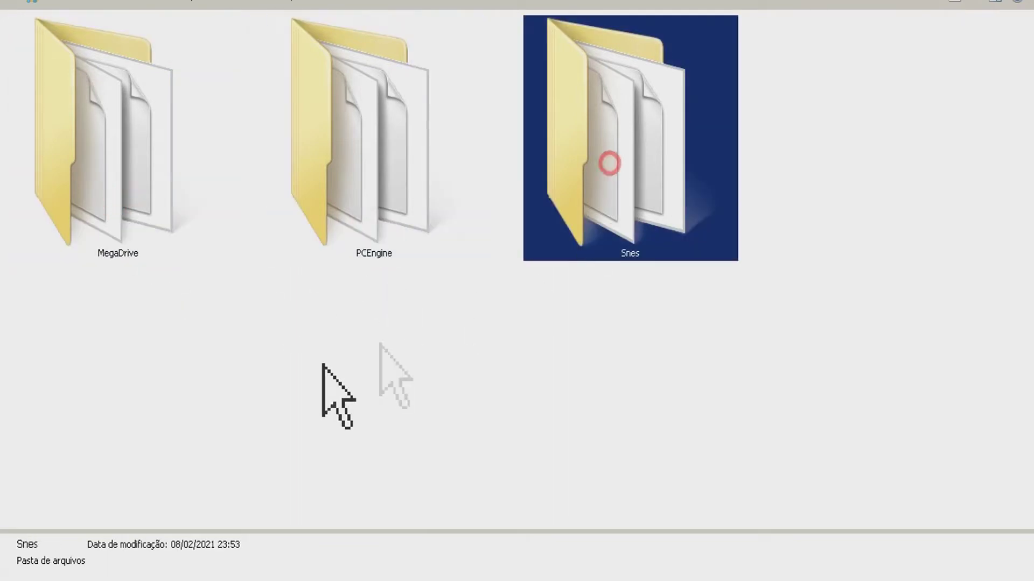
Look at the ROM files inside the MegaDrive folder and return to the roms folder
double_click(147, 205)
left_click(146, 238)
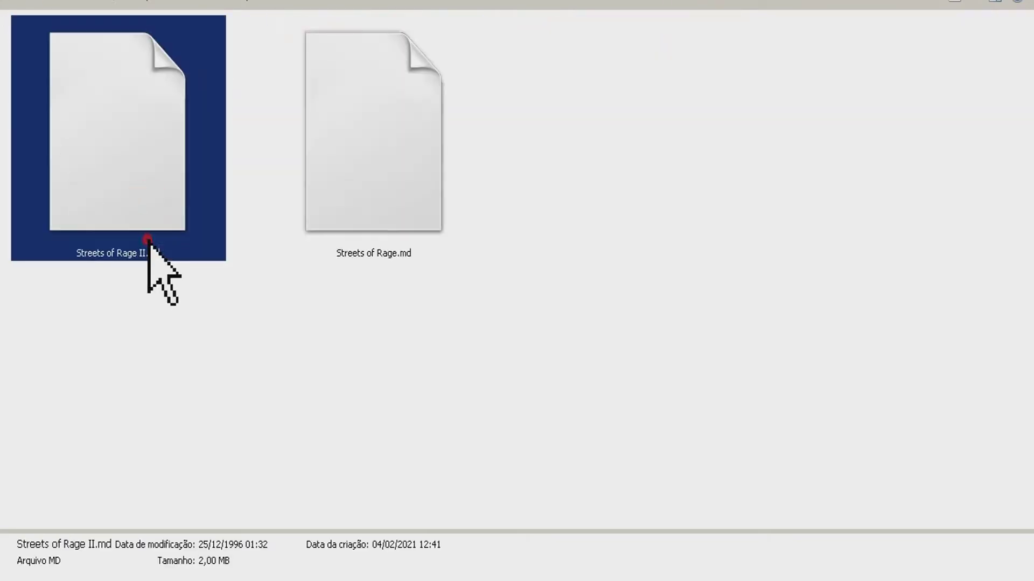
left_click(367, 195)
key("BackSpace")
Check the ROM files inside the PCEngine folder and go back to the roms folder
double_click(332, 198)
left_click(143, 161)
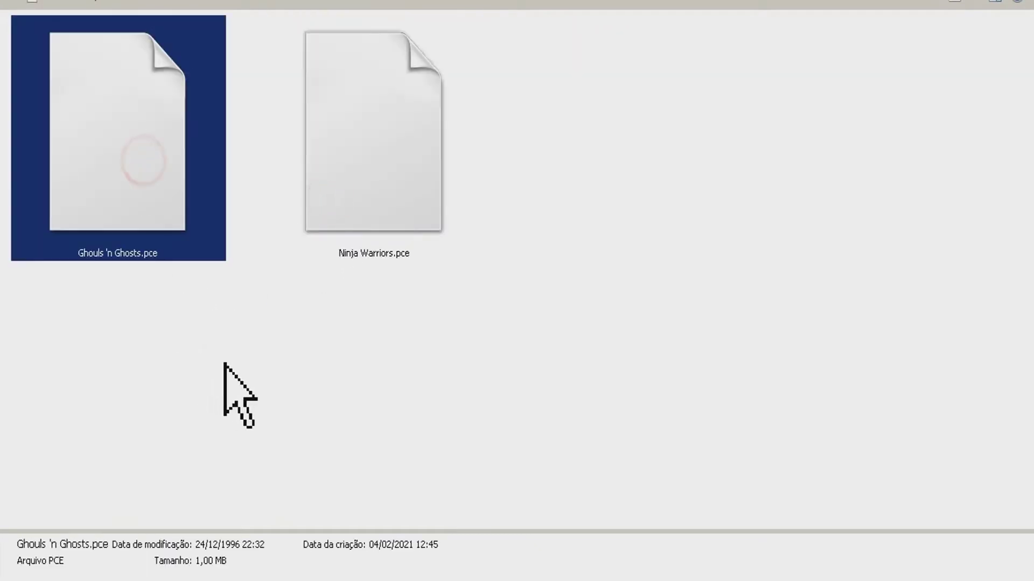
left_click(344, 182)
key("BackSpace")
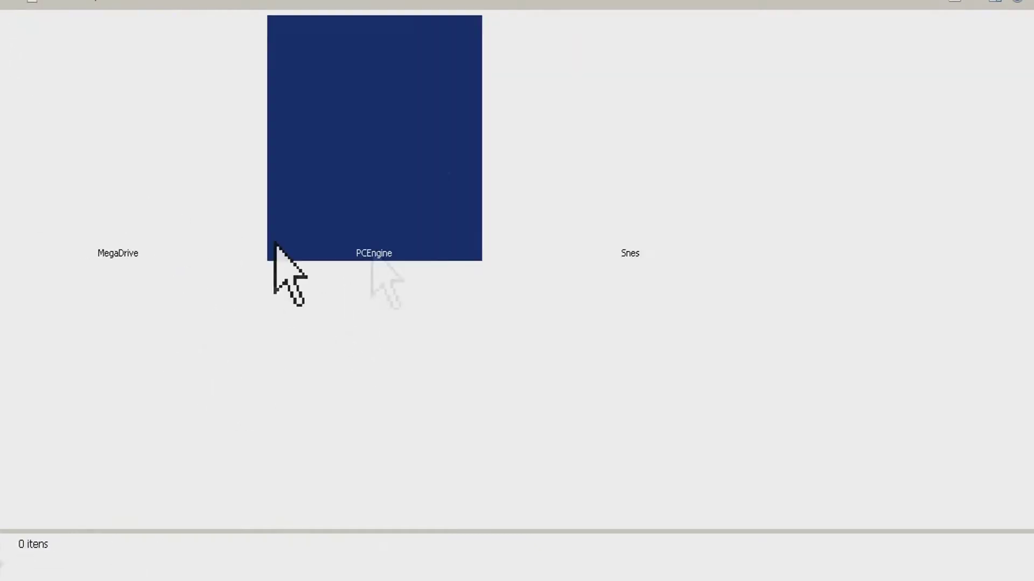
Inspect the ROM files inside the Snes folder, then go back up to the main RetroArch folder
double_click(612, 173)
left_click(108, 172)
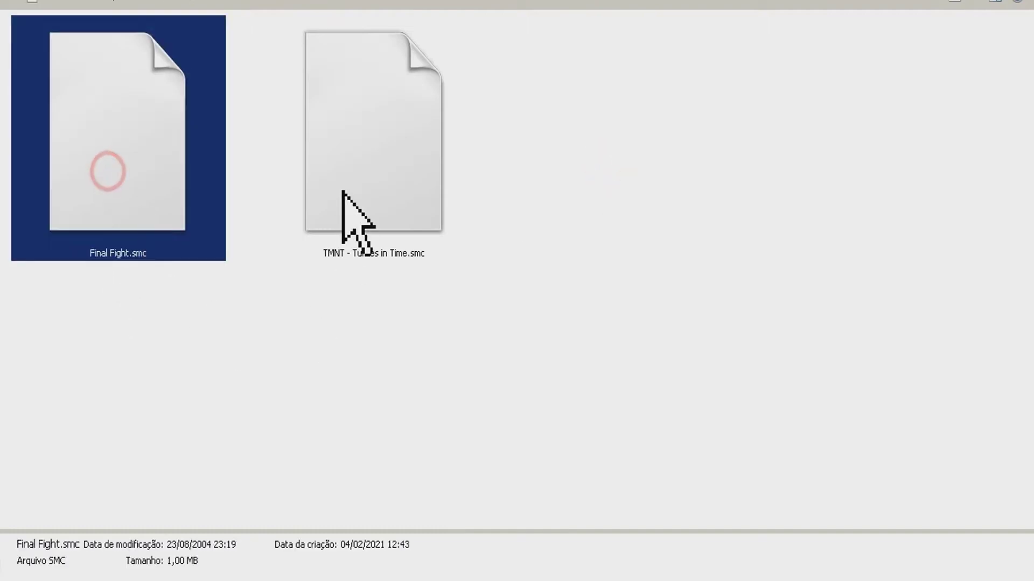
left_click(341, 192)
key("BackSpace")
left_click(357, 330)
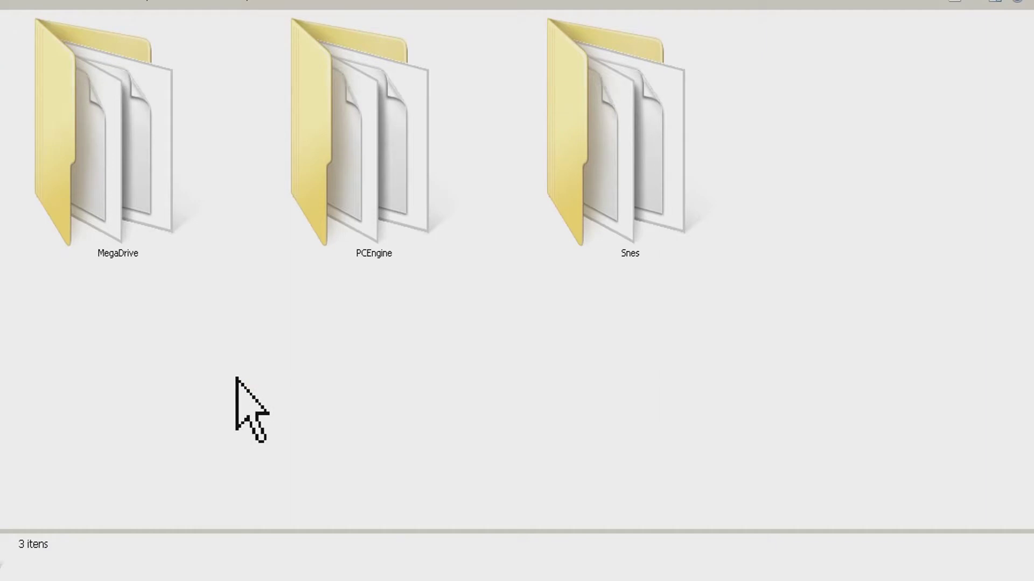
key("BackSpace")
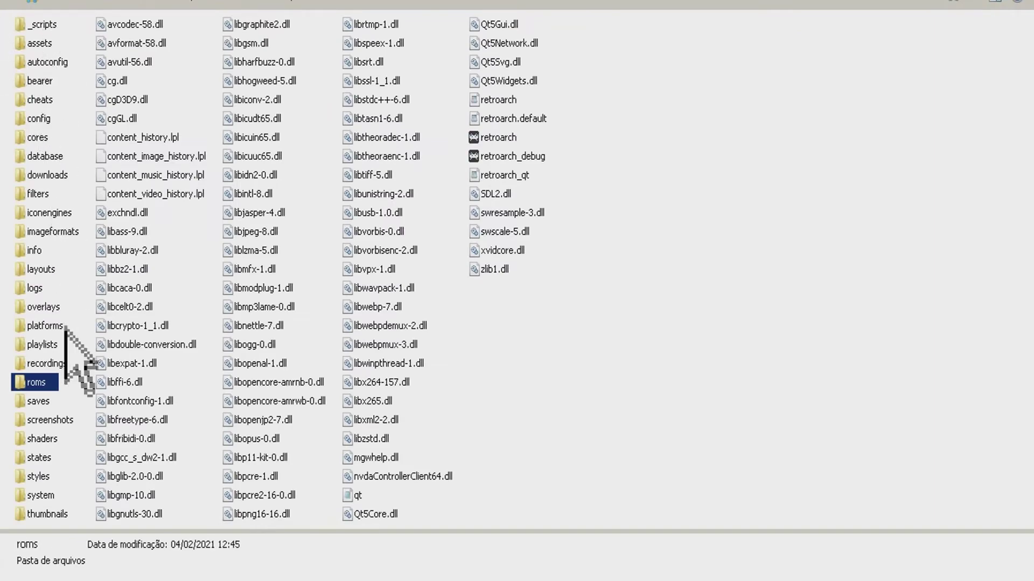
Open the cores folder, examine the libretro core DLL files and return to the RetroArch folder
double_click(41, 136)
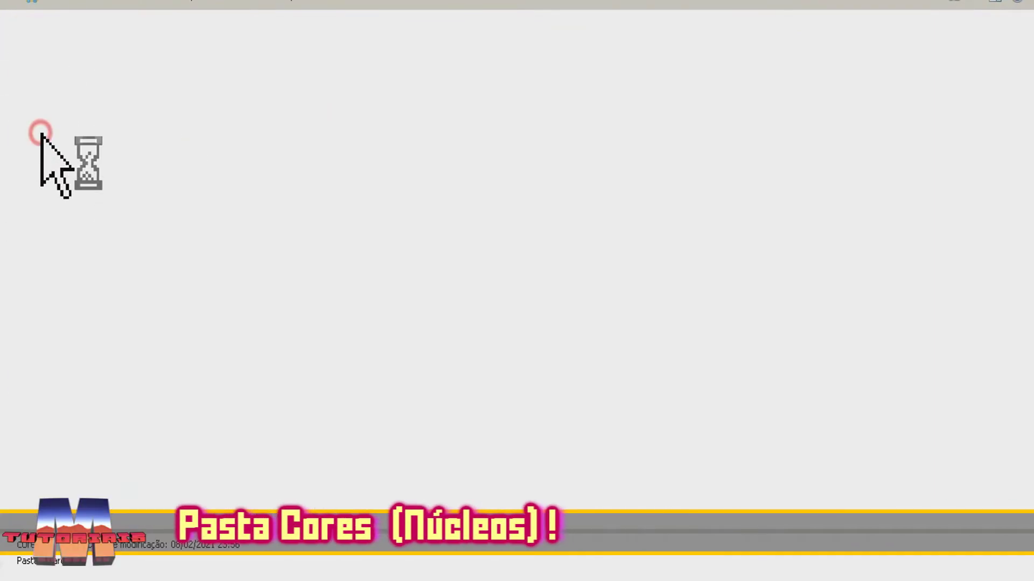
left_click(219, 325)
left_click(111, 212)
left_click(275, 198)
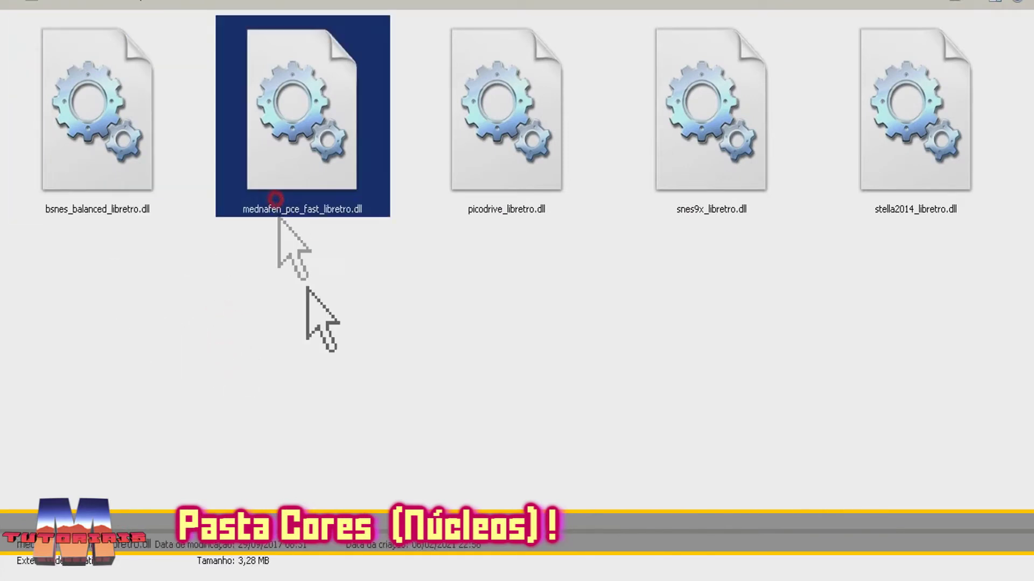
left_click(397, 328)
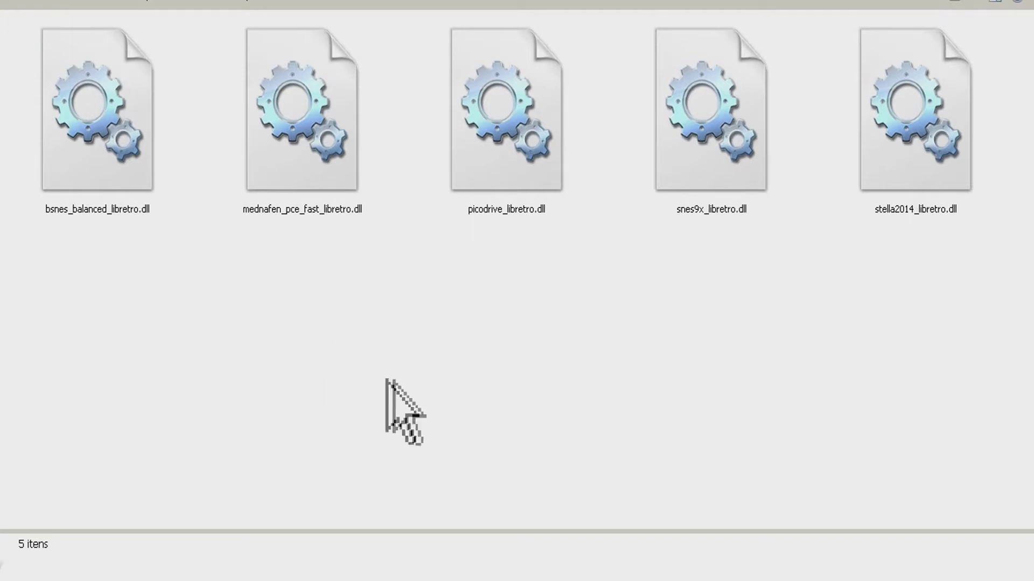
left_click(2, 8)
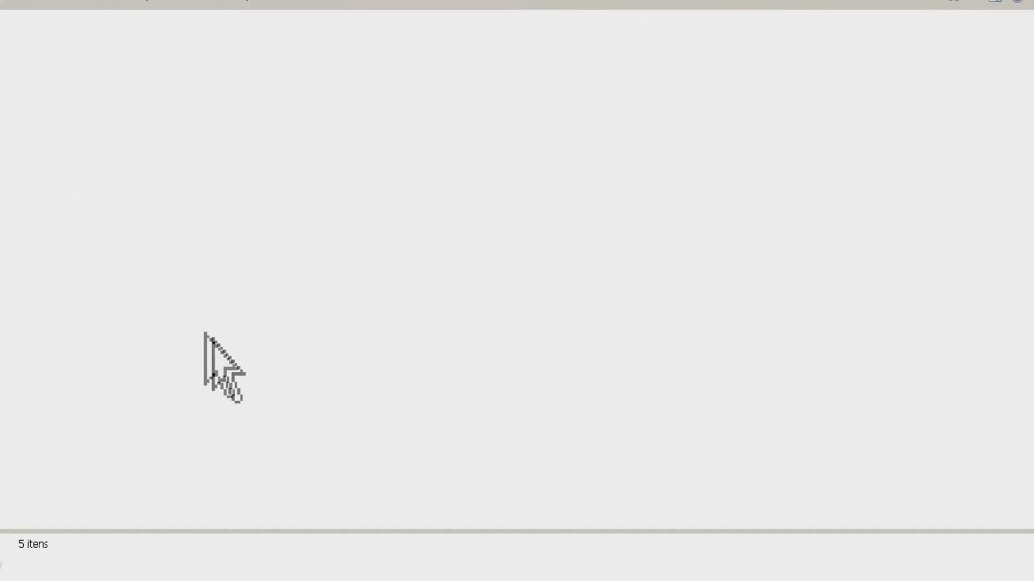
Check the contents of the _scripts folder and return to the RetroArch folder
double_click(41, 30)
left_click(325, 397)
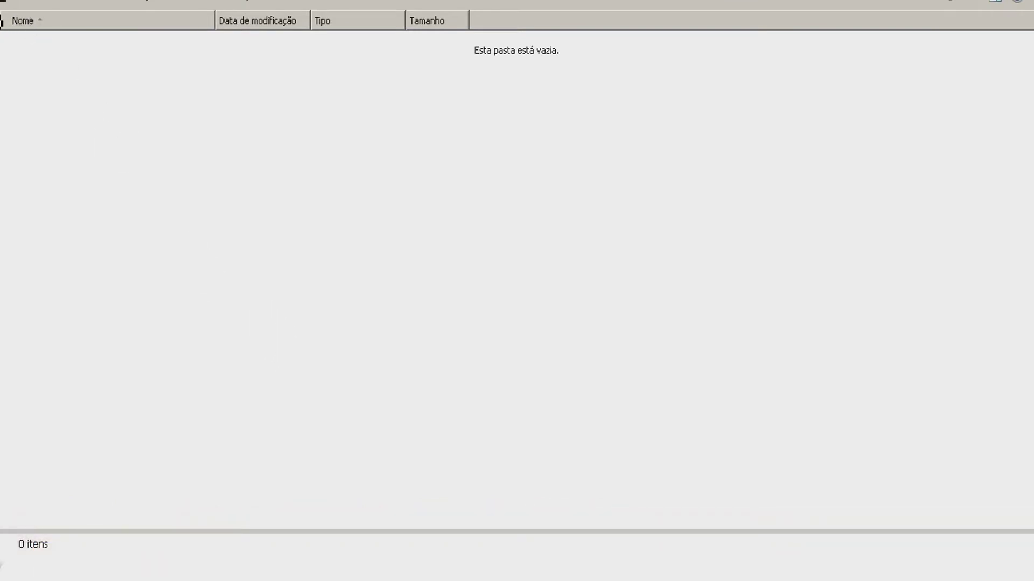
left_click(3, 7)
left_click(681, 339)
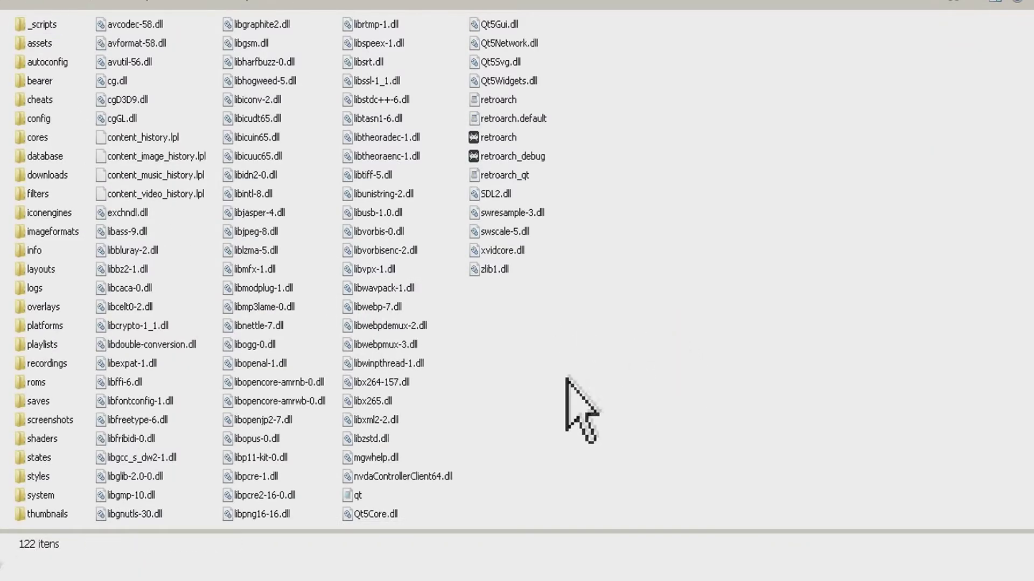
Launch RetroArch and browse its console playlists, finishing on Mega Drive - Genesis
left_click(496, 141)
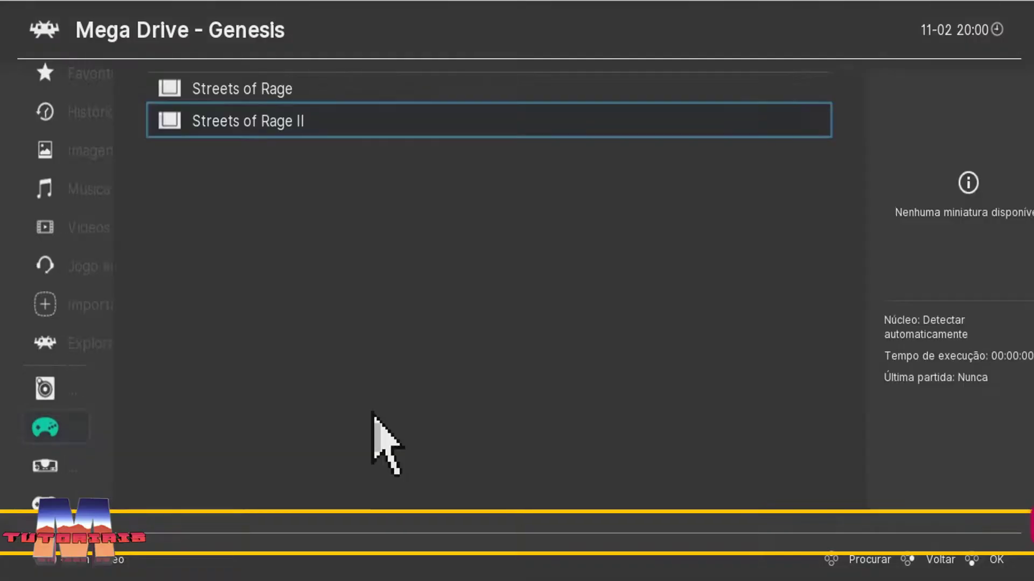
mouse_move(173, 560)
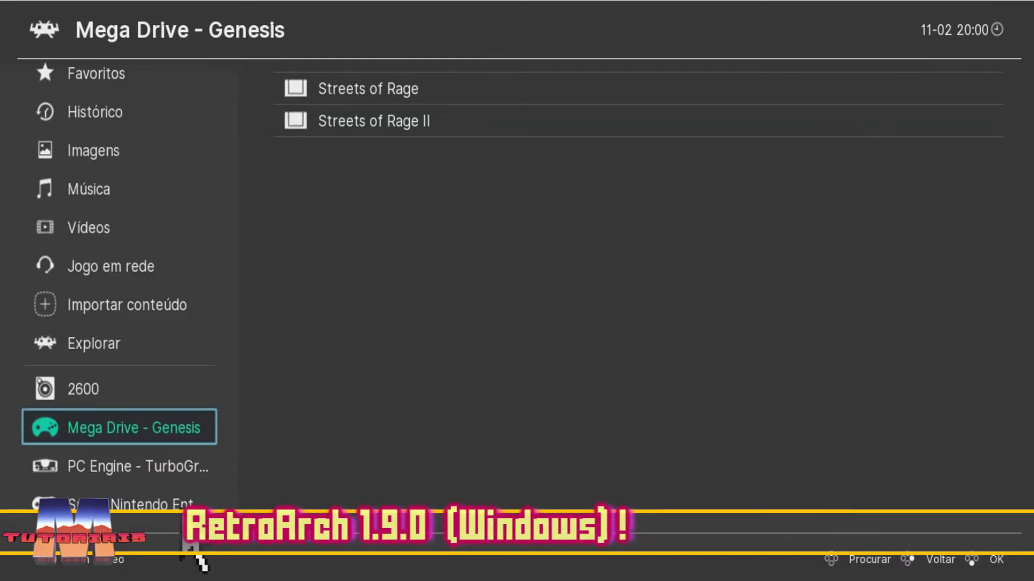
left_click(119, 499)
left_click(113, 470)
left_click(124, 427)
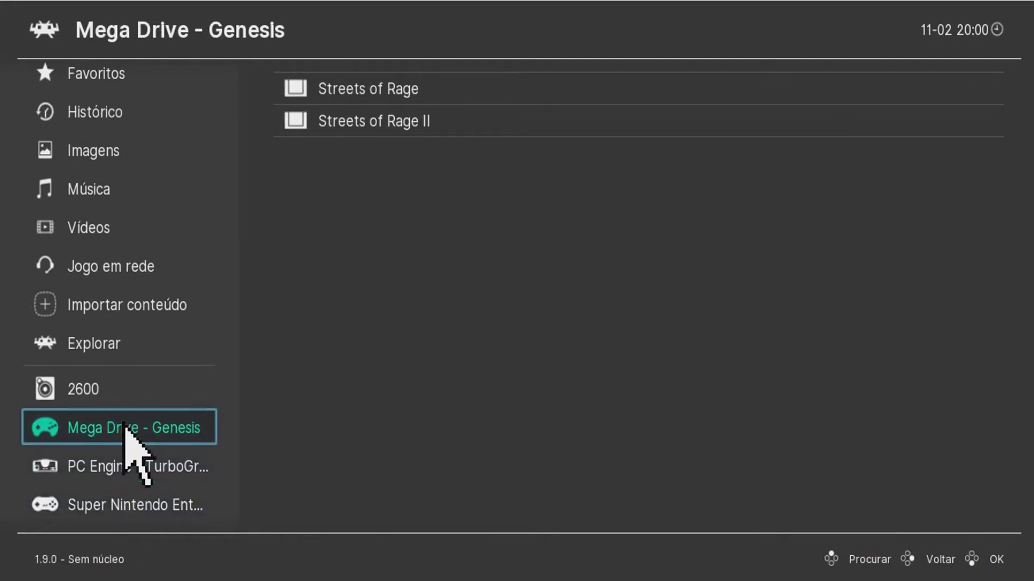
View the PC Engine - TurboGrafx 16 playlist and check the details of its Ninja Warriors entry
left_click(119, 463)
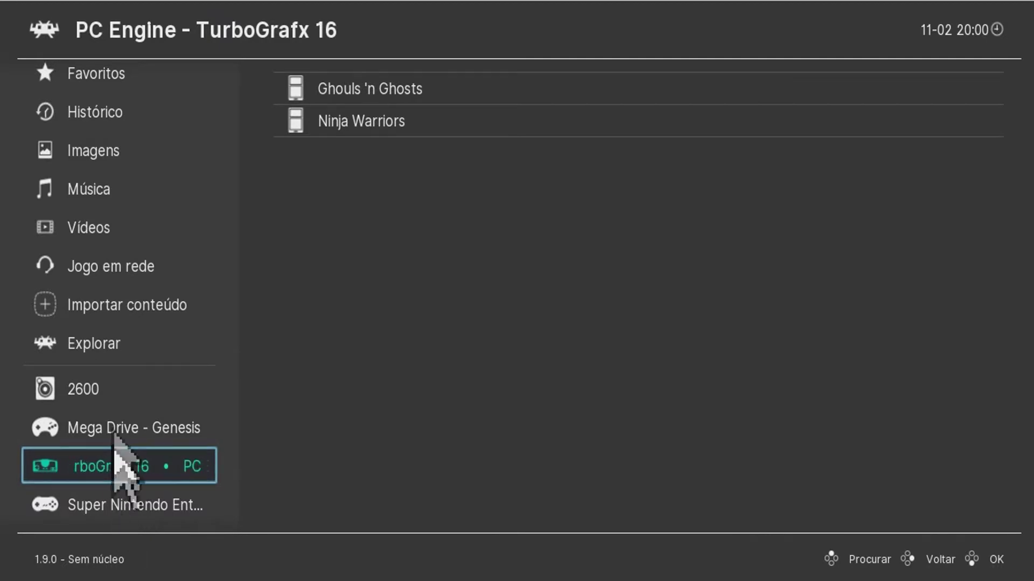
mouse_move(347, 170)
key("Down")
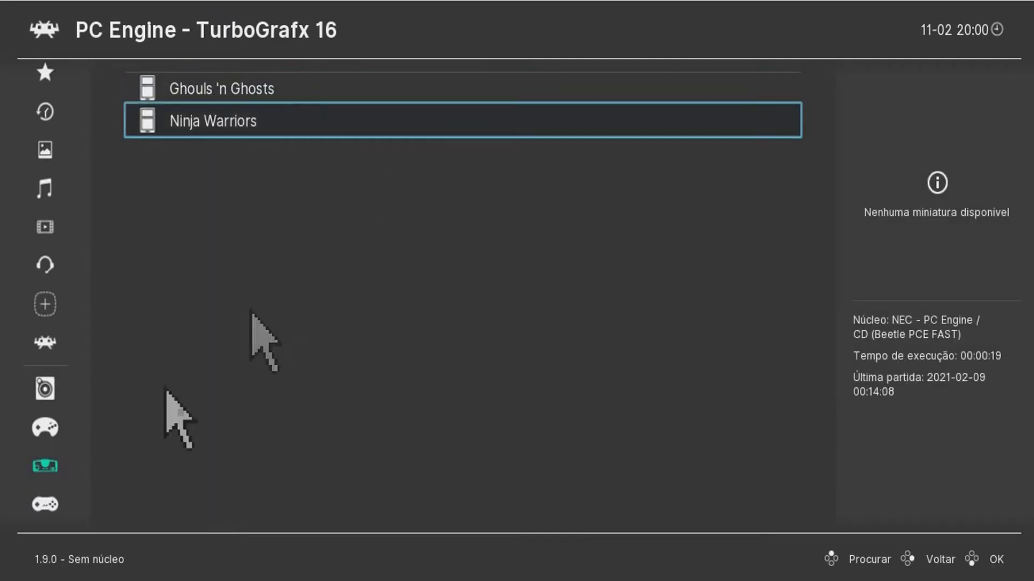
mouse_move(32, 490)
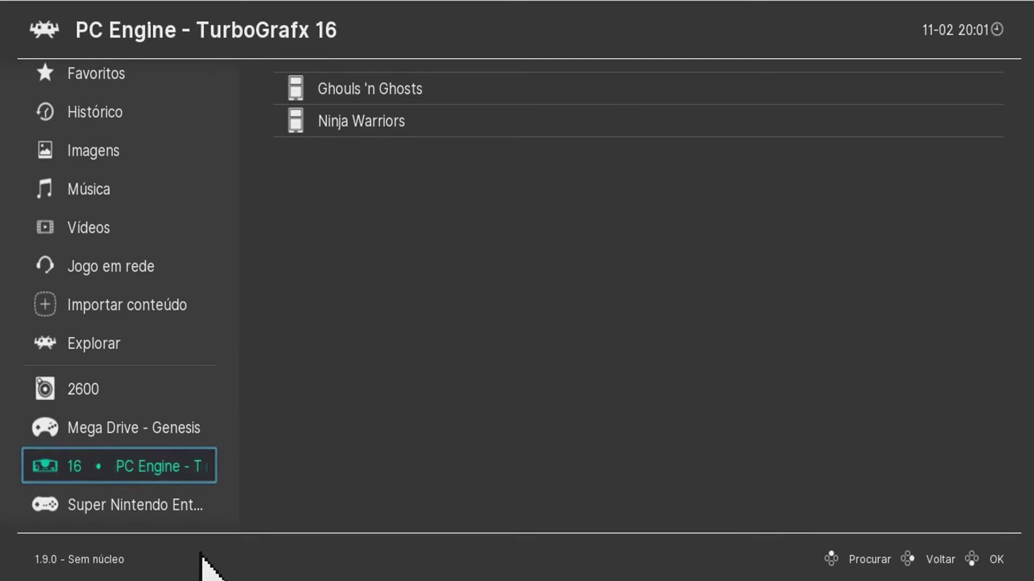
key("Right")
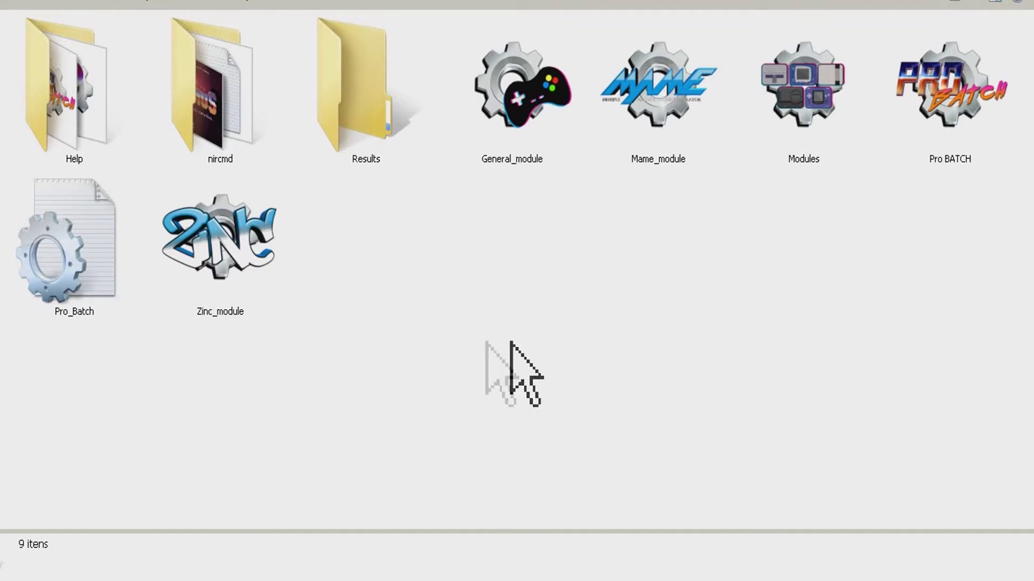
Launch Pro BATCH and choose C:\Frontend\emulators\RetroArch(2020)\roms\MegaDrive as the ROM folder
double_click(975, 129)
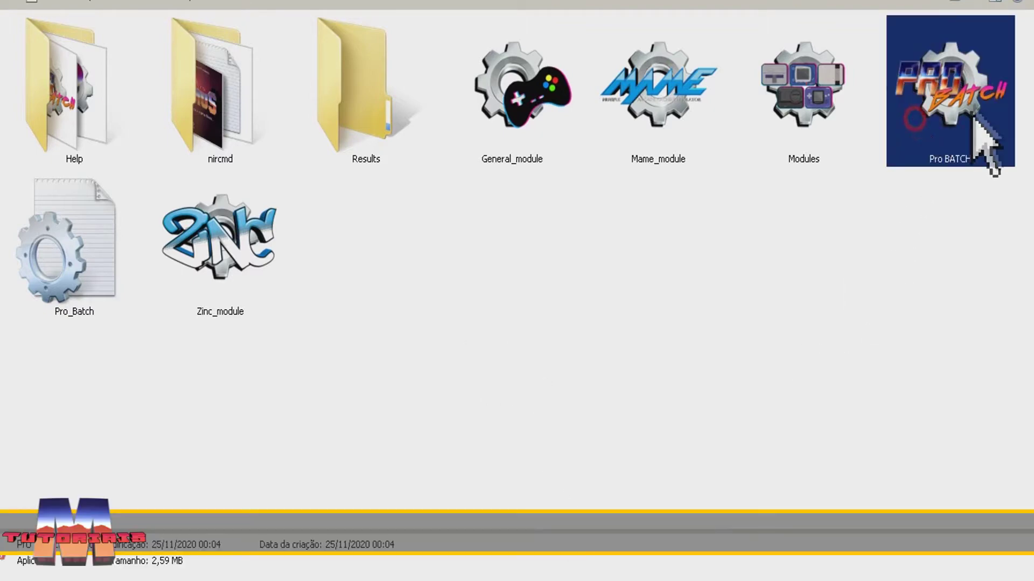
left_click_drag(461, 105, 454, 88)
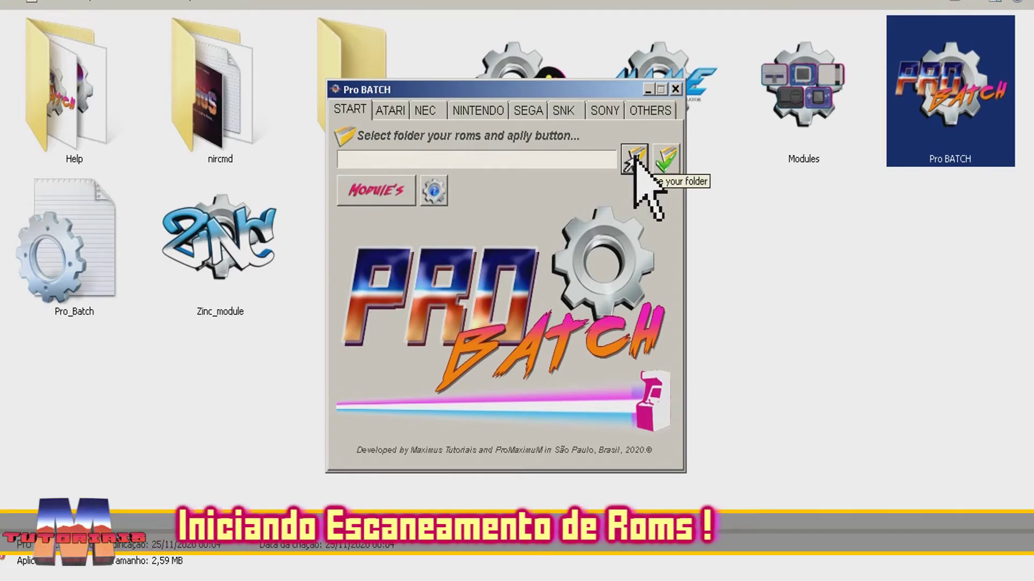
left_click(634, 156)
left_click_drag(523, 33, 509, 29)
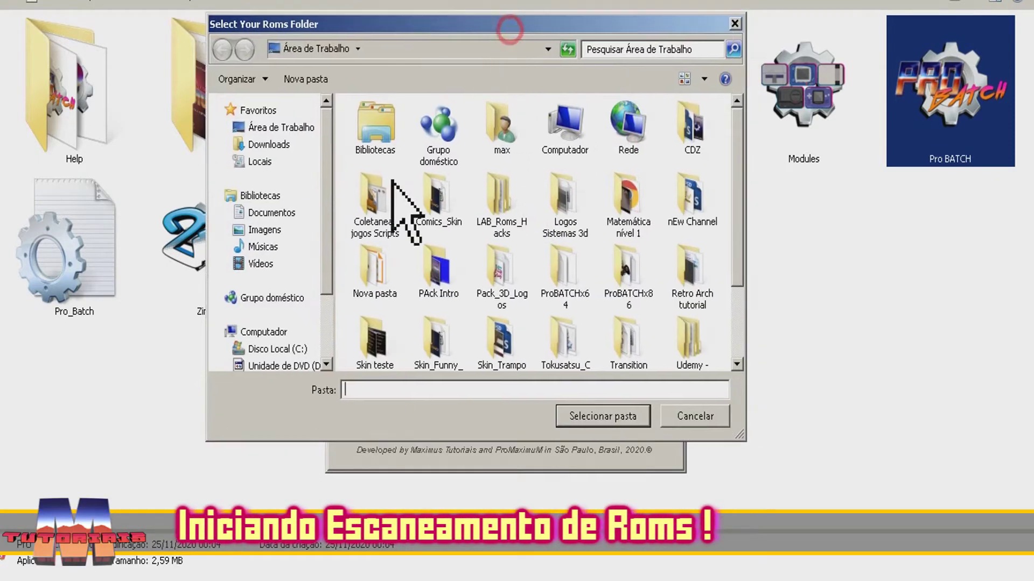
left_click(295, 350)
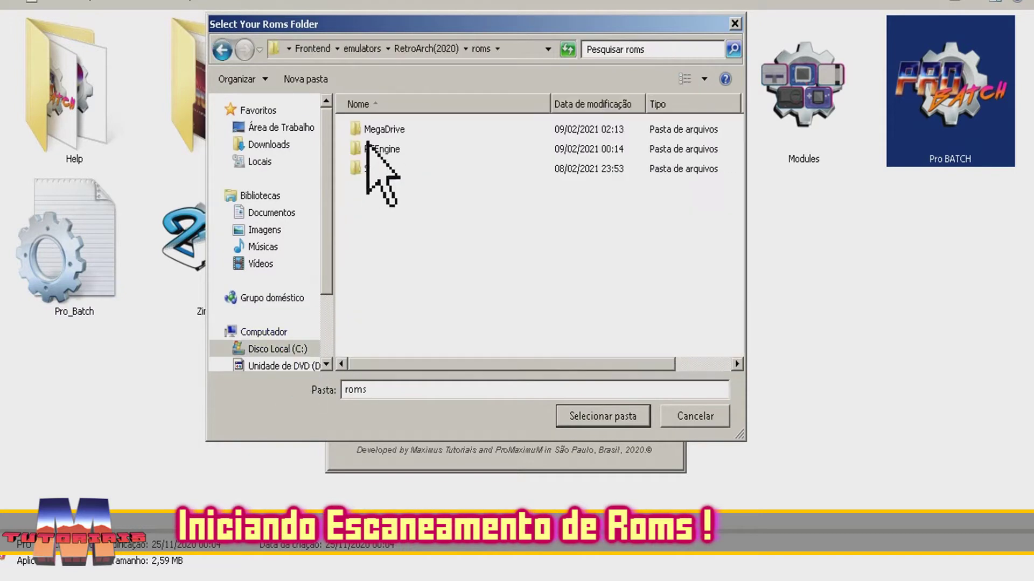
left_click(370, 130)
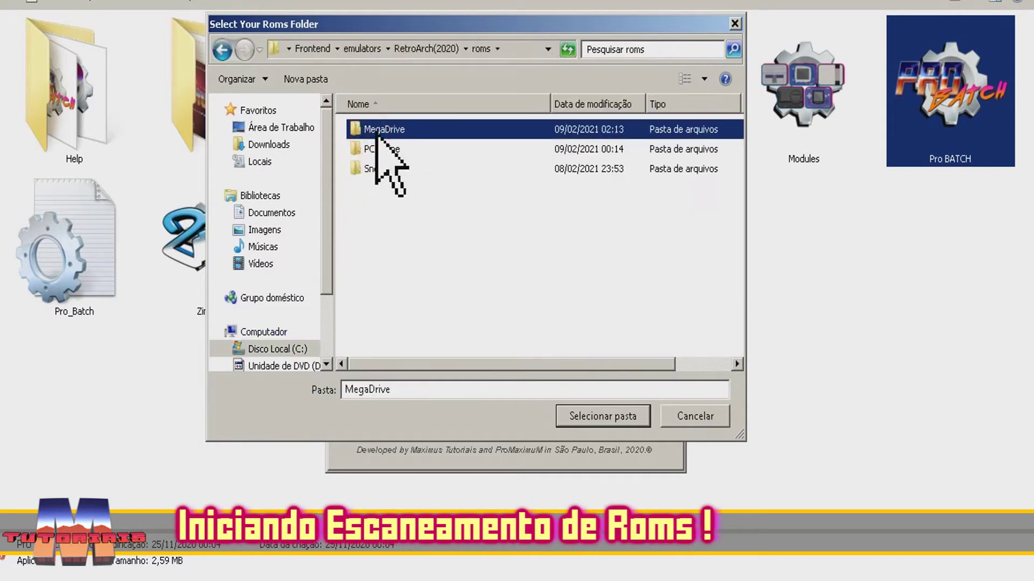
left_click(587, 419)
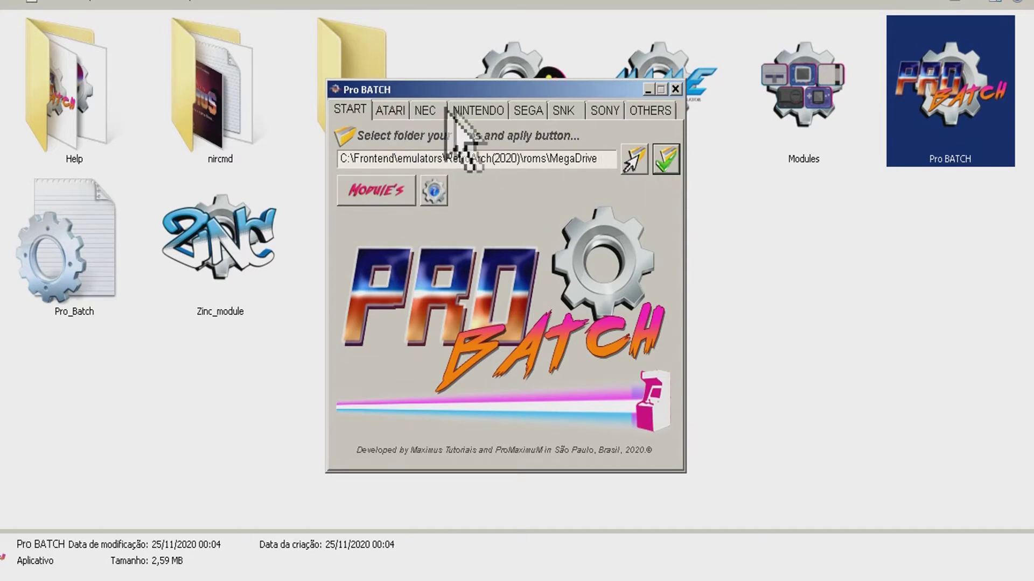
For the SEGA Mega Drive system, select RetroArch as the emulator and .md as the ROM extension, then close its settings
left_click(525, 109)
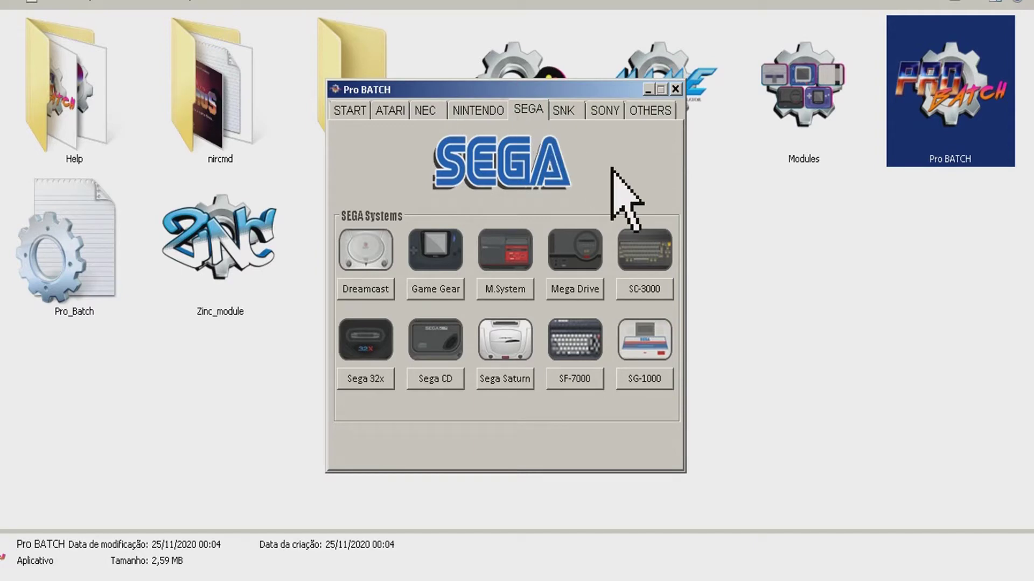
left_click(572, 291)
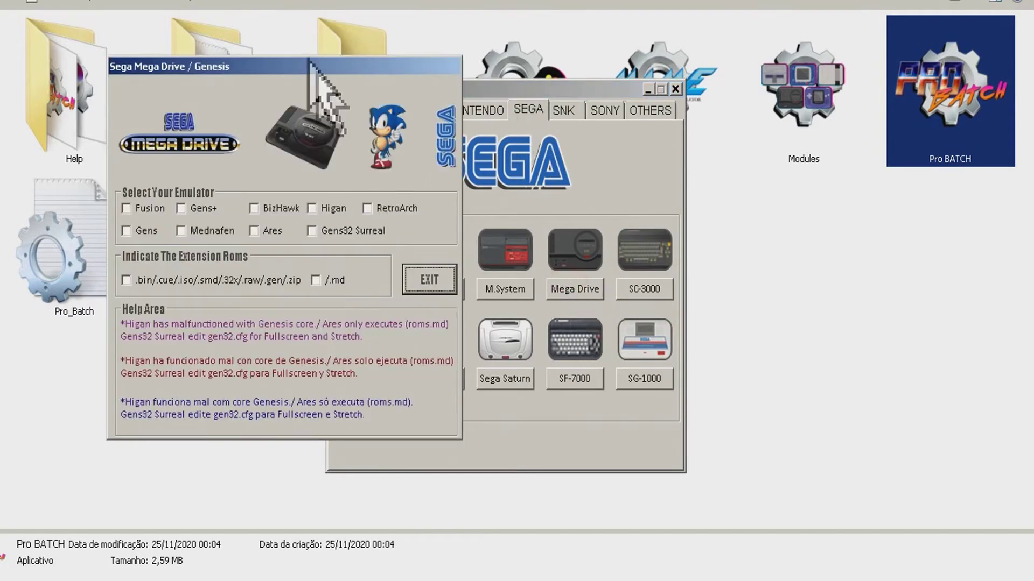
left_click_drag(285, 63, 319, 66)
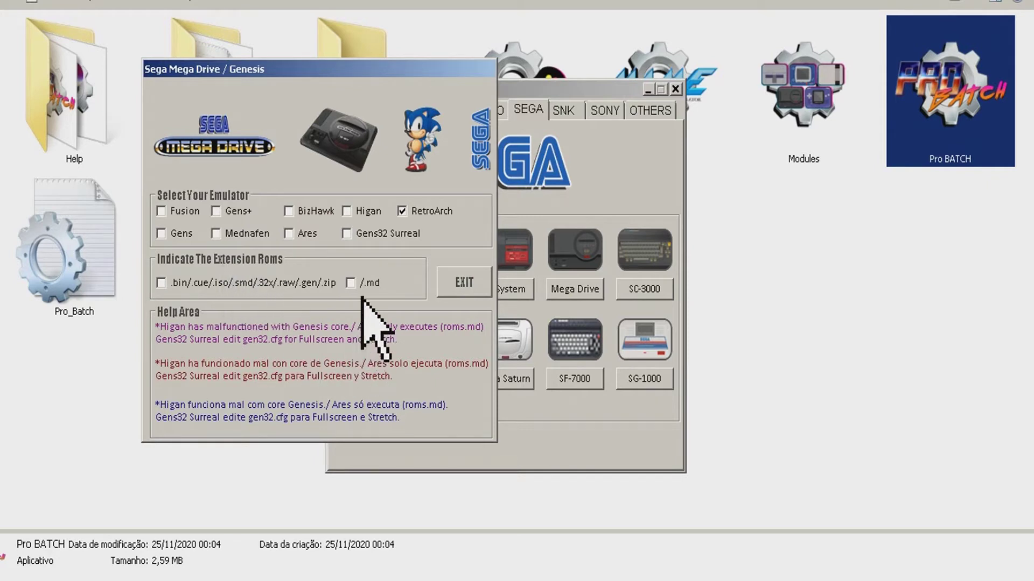
left_click(351, 284)
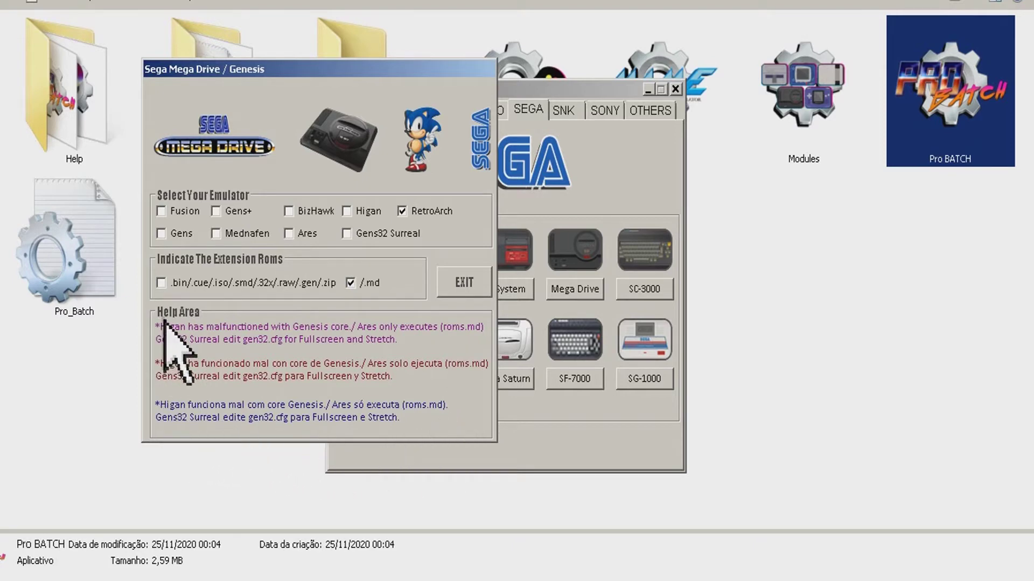
left_click(464, 282)
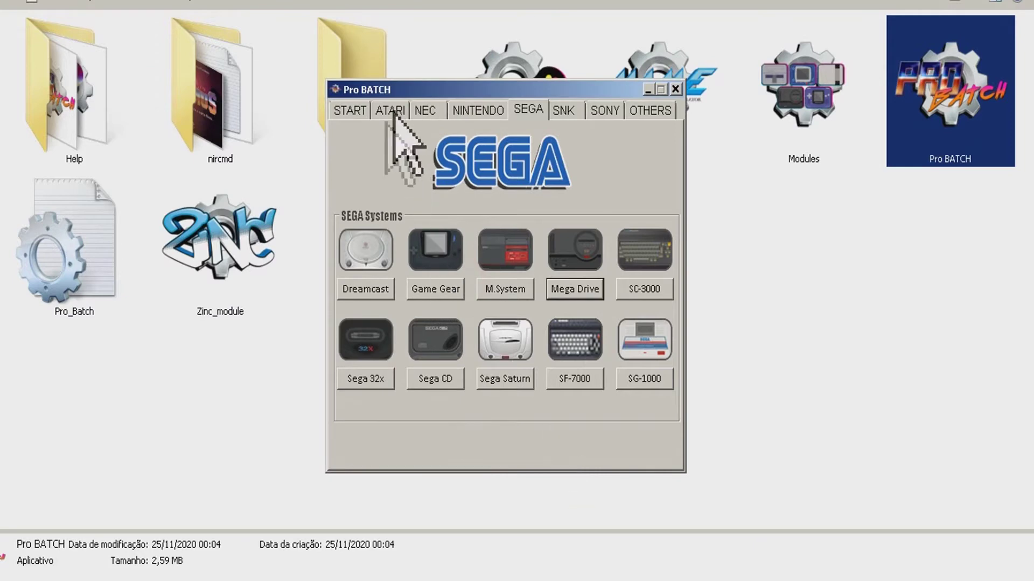
Run the START module to generate the launch scripts for the Mega Drive ROMs
left_click(345, 115)
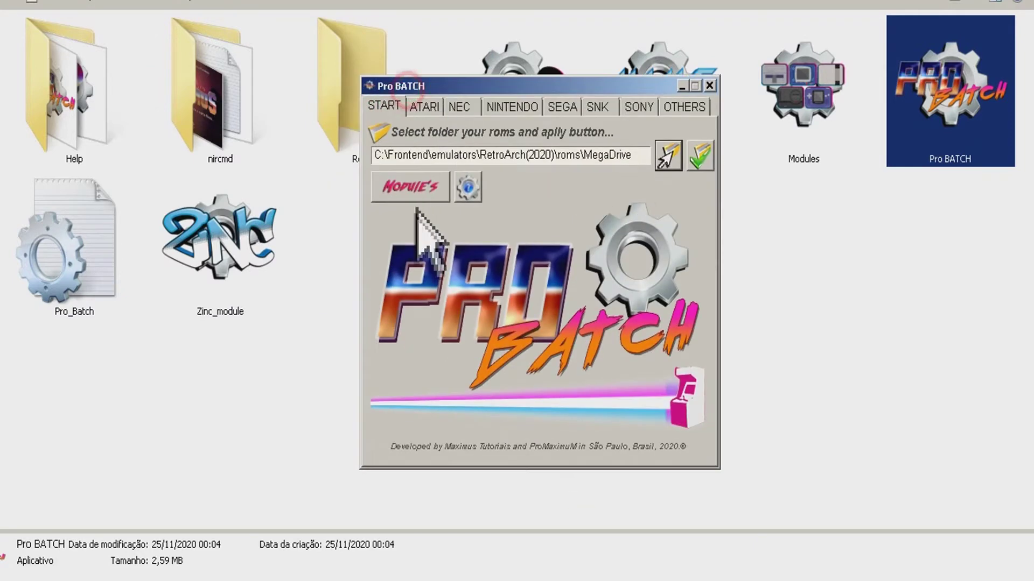
left_click(401, 192)
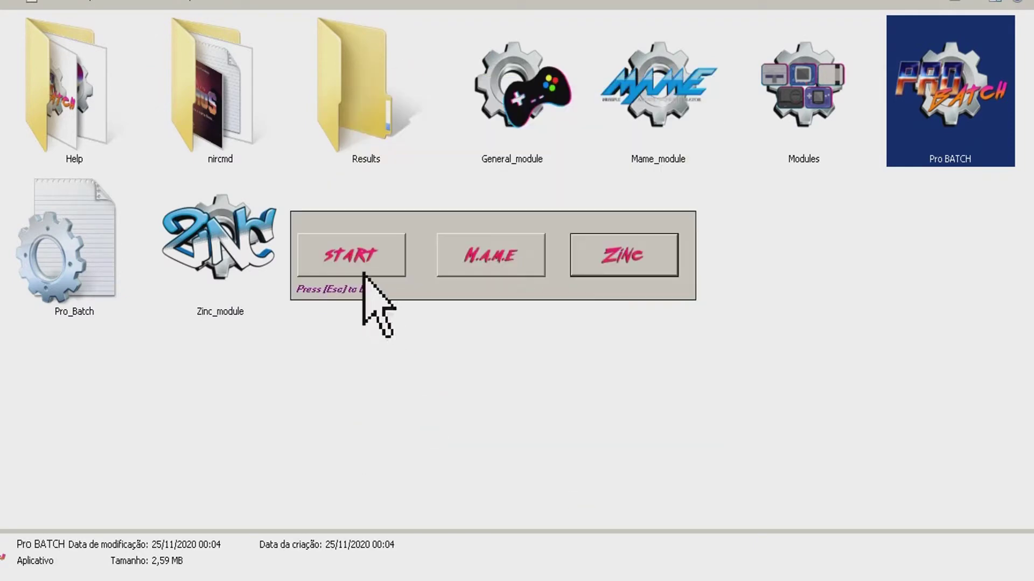
left_click(373, 265)
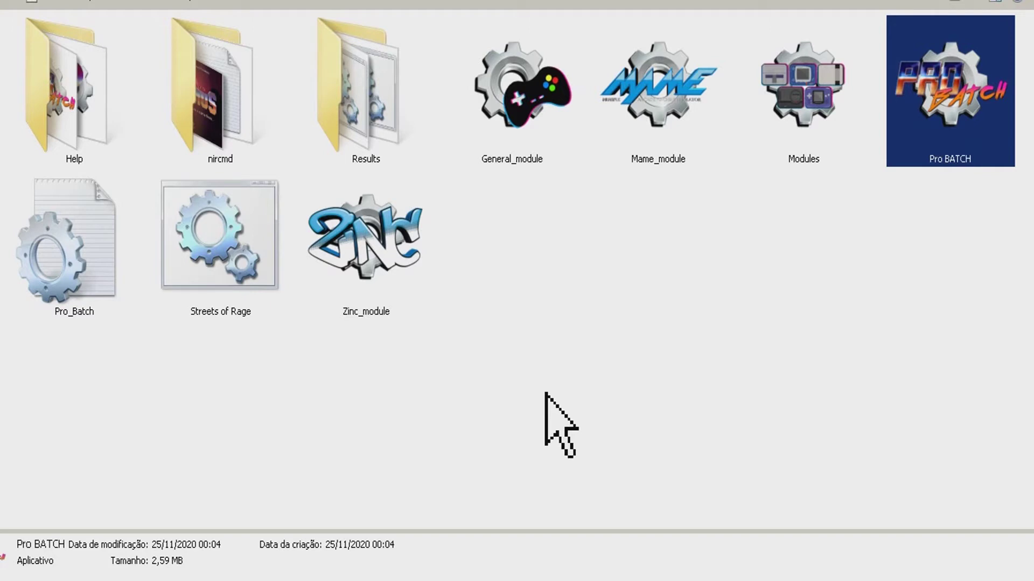
Check the Streets of Rage and Streets of Rage II scripts in the Results folder and return to the parent folder
double_click(383, 134)
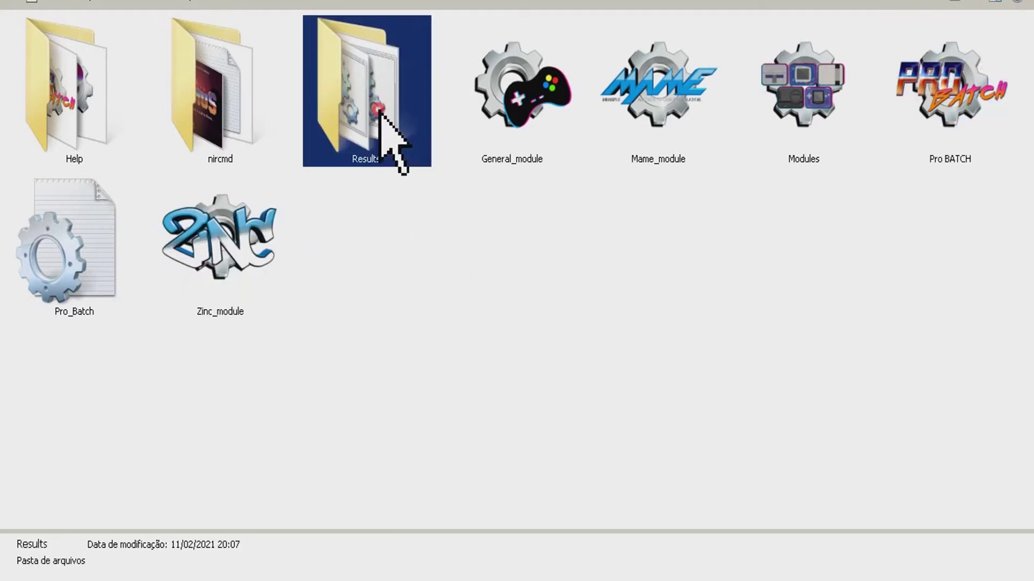
left_click(123, 88)
left_click(218, 96)
left_click(196, 203)
left_click(142, 104)
left_click(242, 96)
left_click(238, 215)
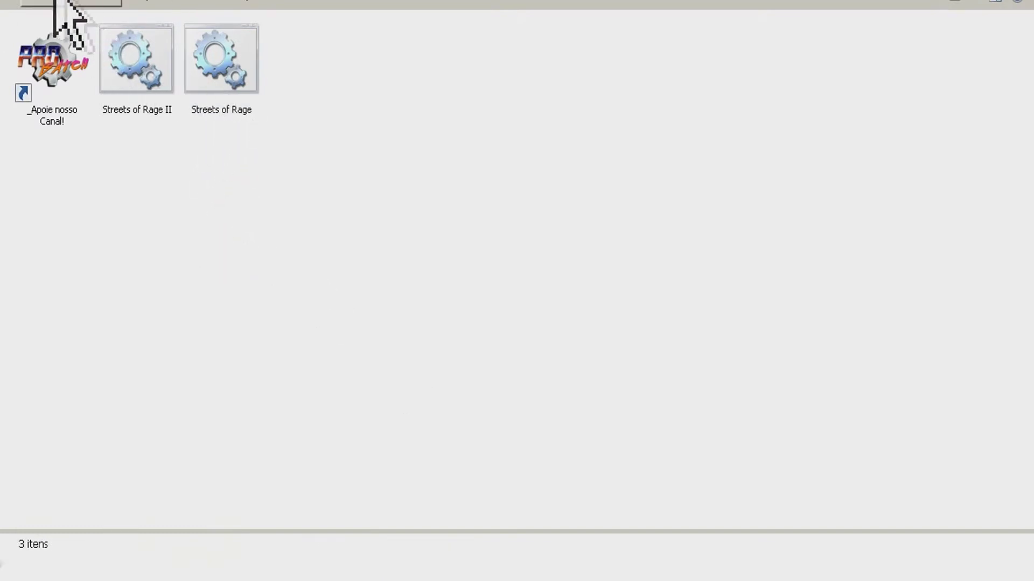
left_click(2, 5)
Choose C:\Frontend\emulators\RetroArch(2020)\roms\Snes as the ROM folder in Pro BATCH and apply it
left_click(598, 243)
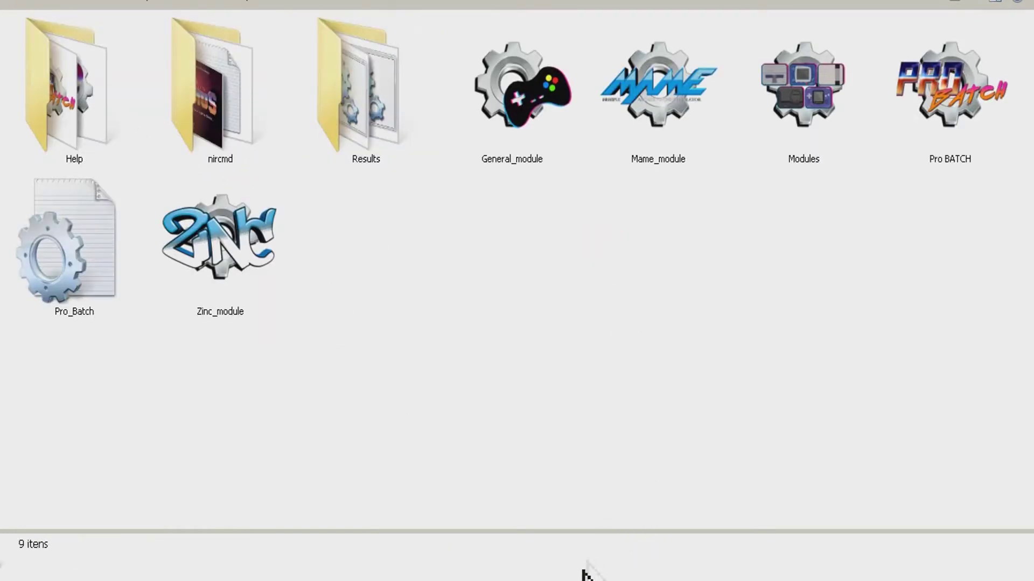
left_click(668, 151)
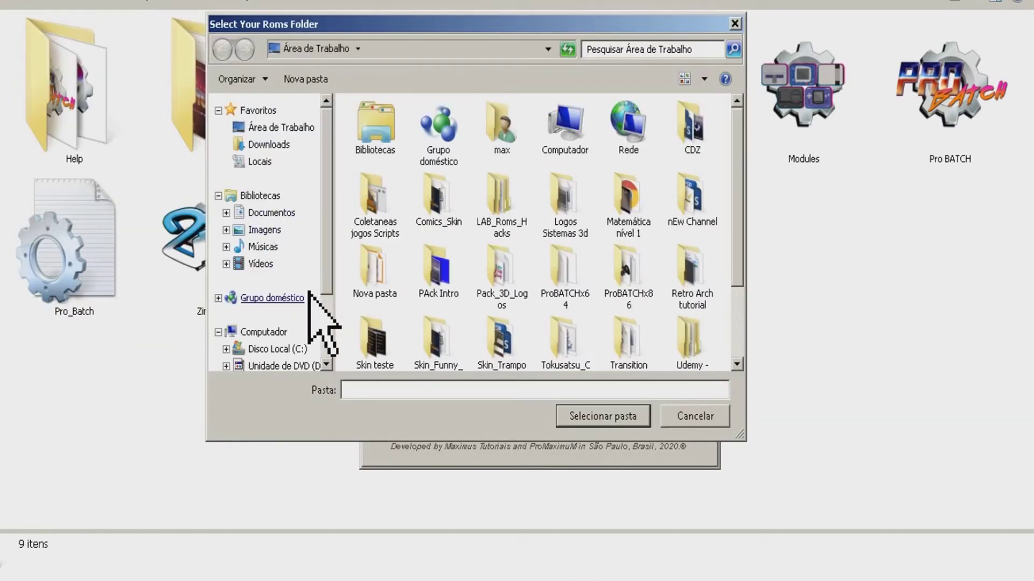
left_click(277, 349)
left_click(372, 170)
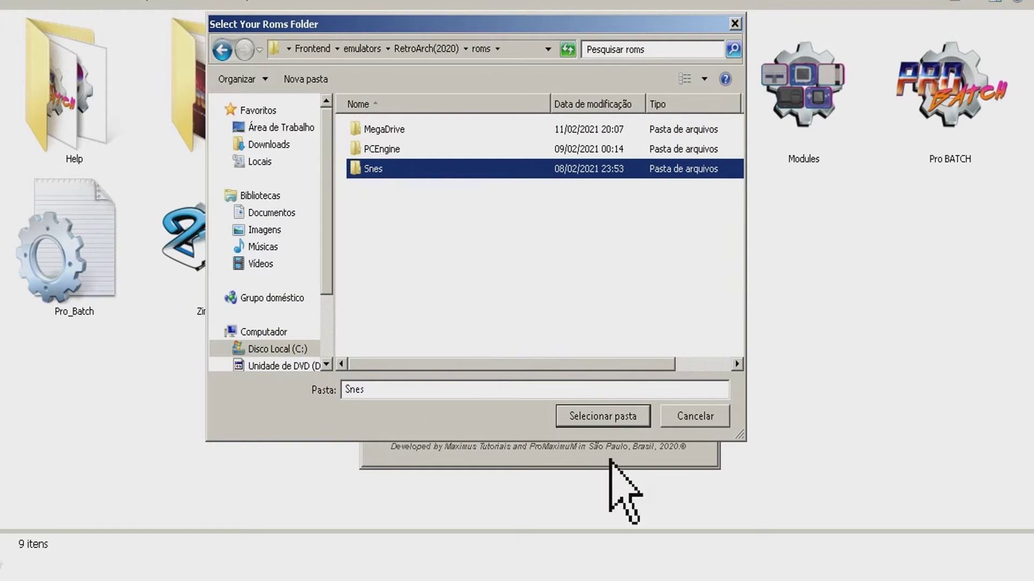
left_click(590, 422)
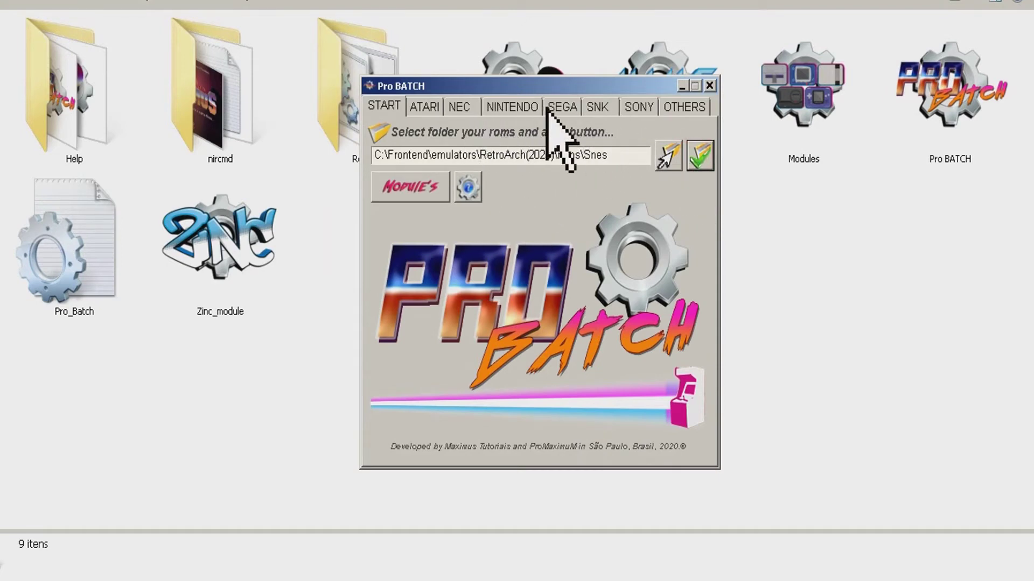
For the Nintendo S.N.E.S system, select RetroArch as the emulator and the .smc/.swc/.sfc/.zip extension group, and close its settings
left_click(637, 107)
left_click(509, 105)
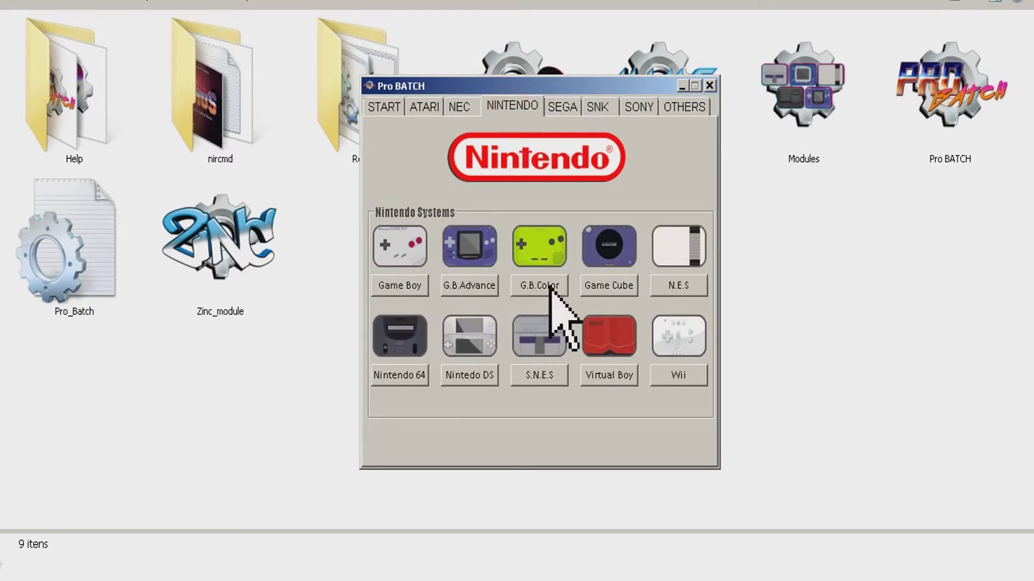
left_click(533, 375)
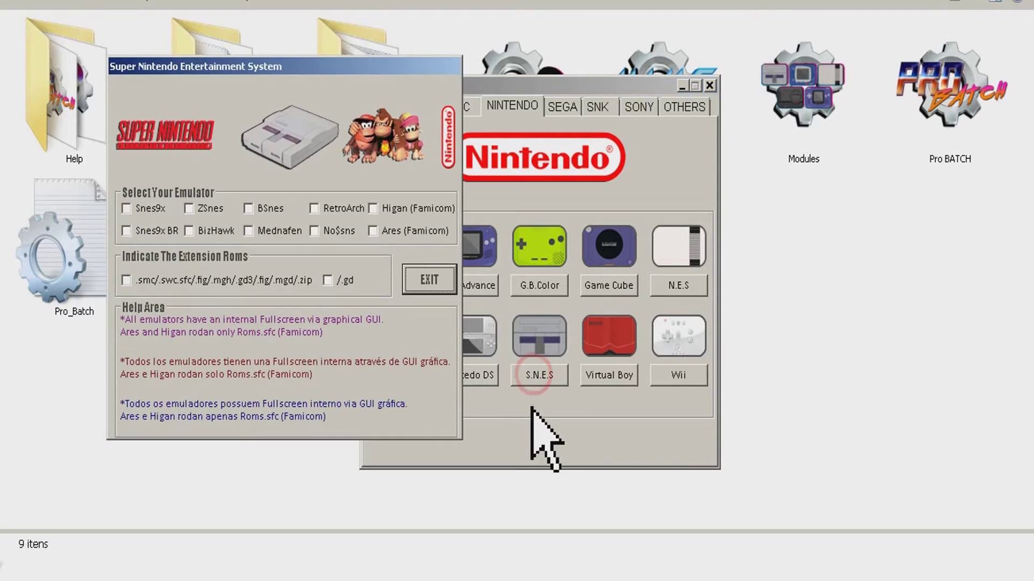
left_click_drag(322, 57, 330, 64)
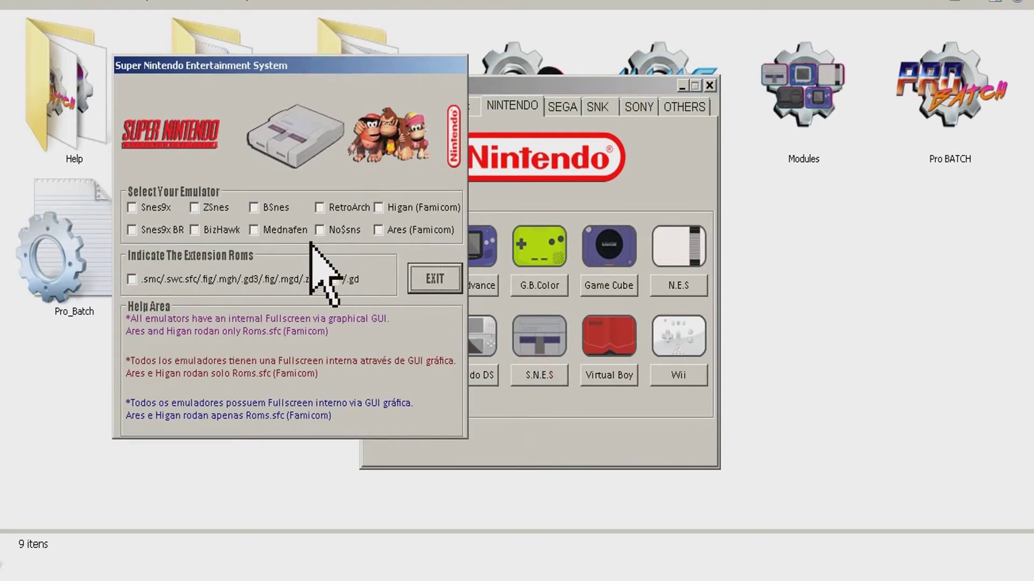
left_click(320, 207)
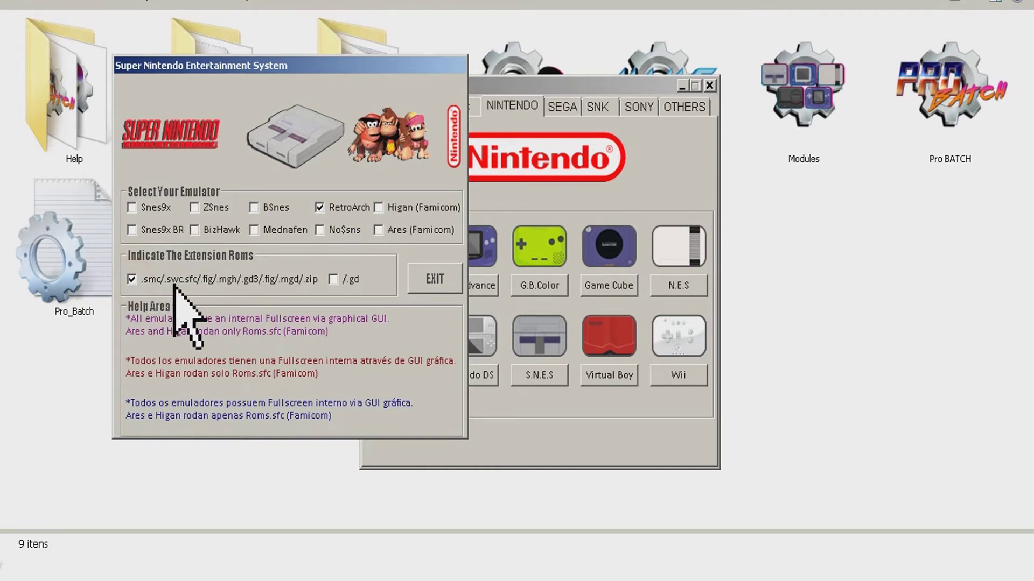
left_click(436, 281)
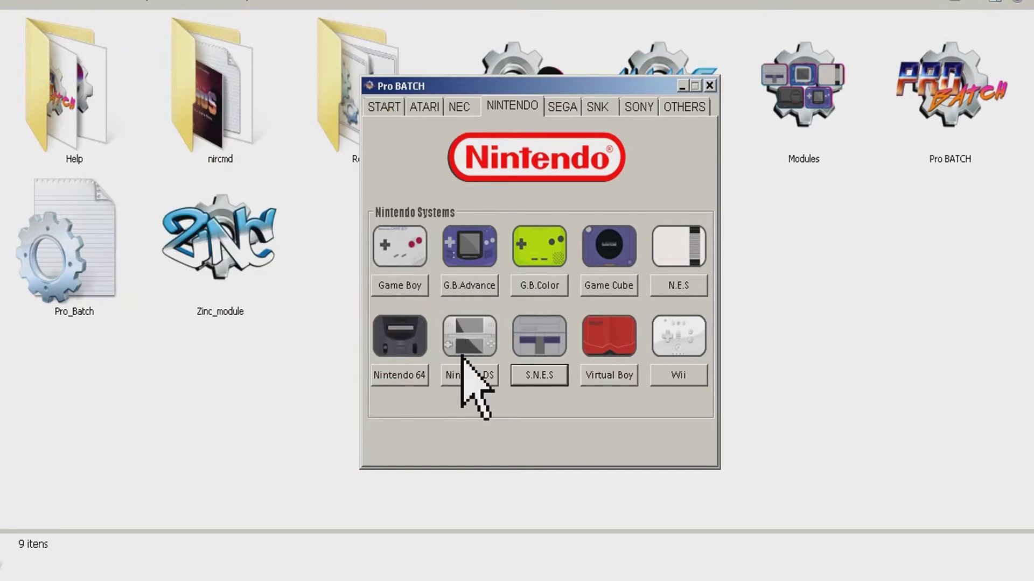
Run the START module to generate the launch scripts for the Snes ROMs
left_click(384, 107)
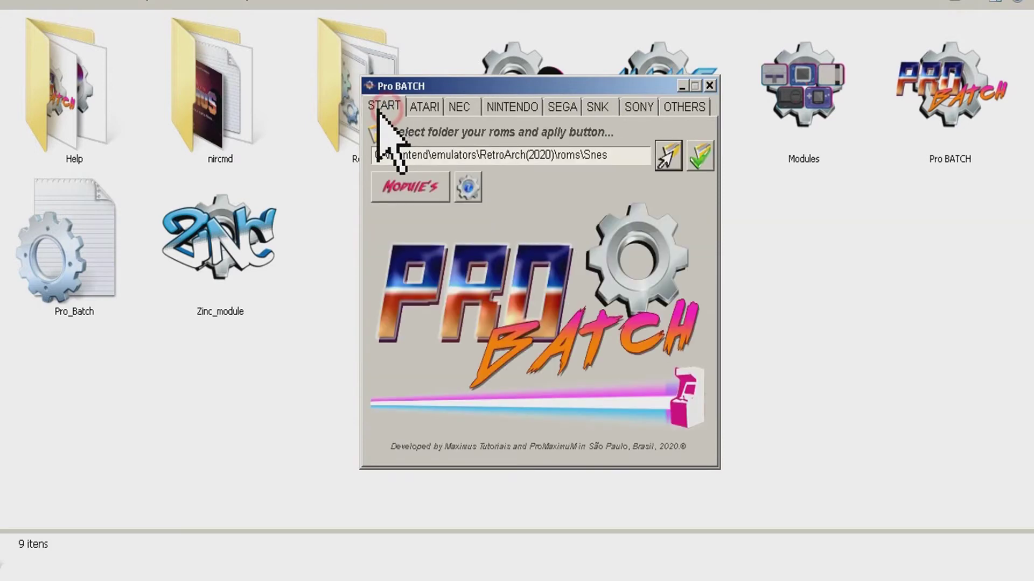
left_click(411, 194)
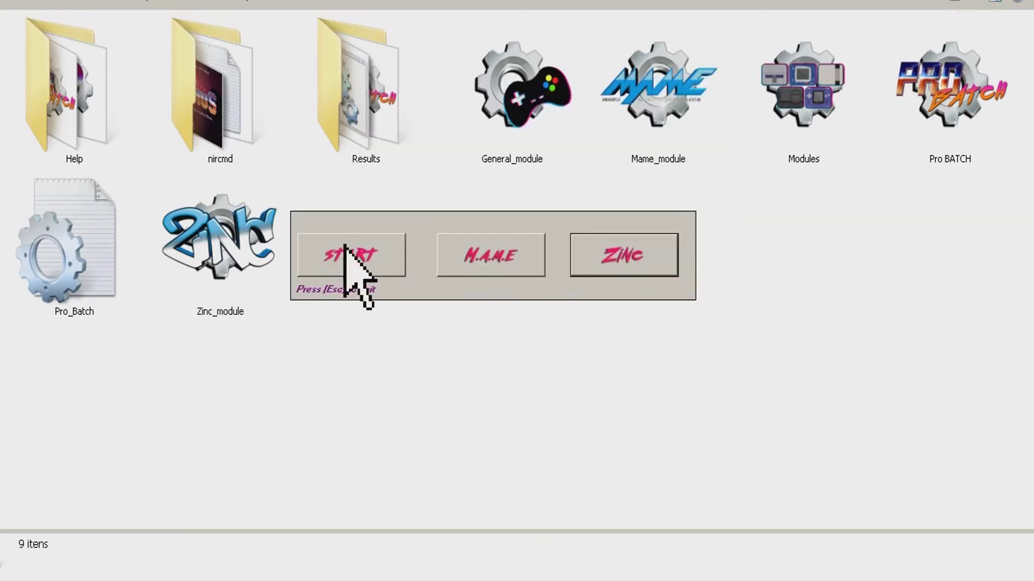
left_click(376, 257)
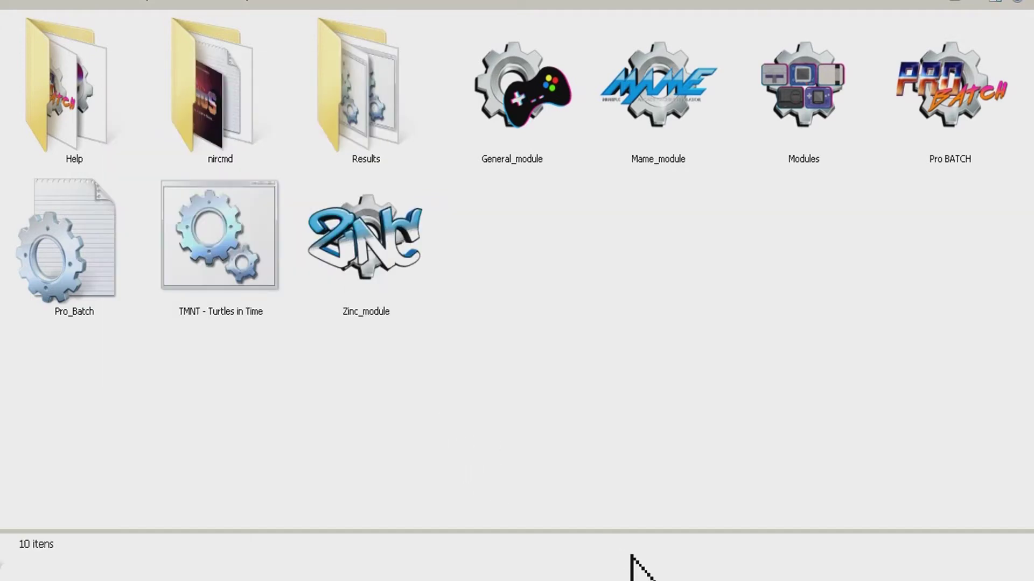
key("Escape")
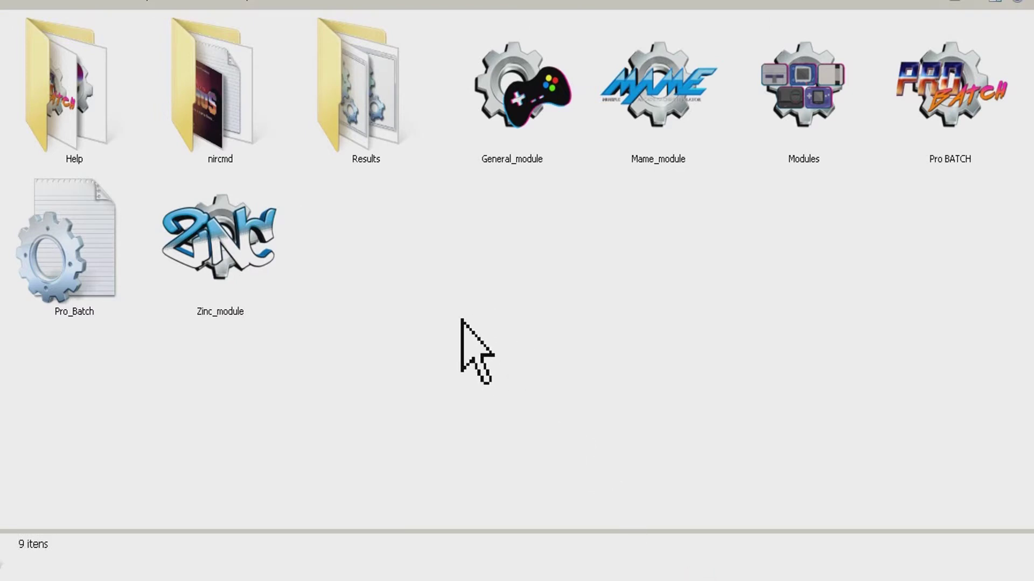
Check the TMNT - Turtles in Time and Final Fight scripts in the Results folder and return to the parent folder
double_click(377, 105)
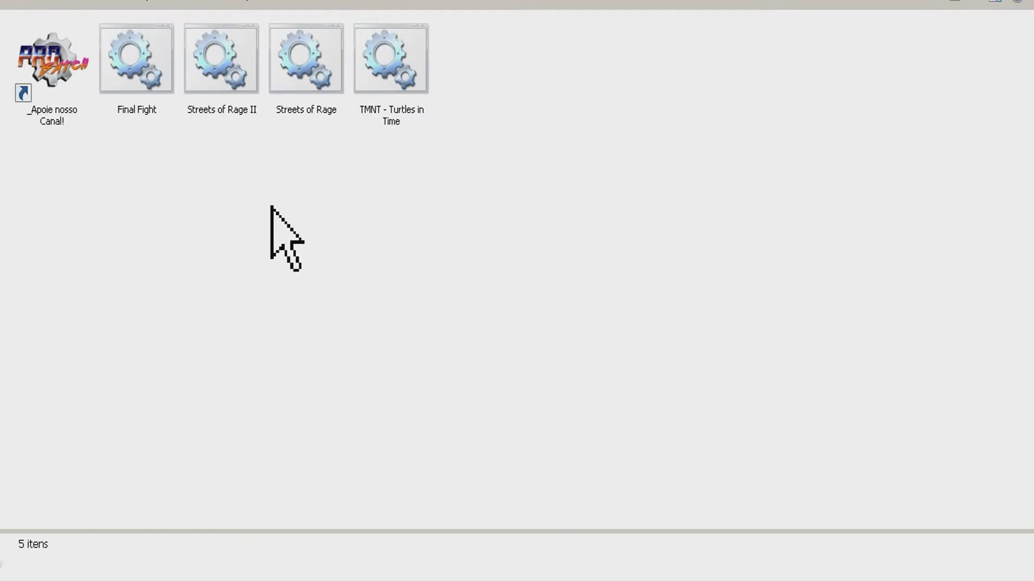
left_click(381, 99)
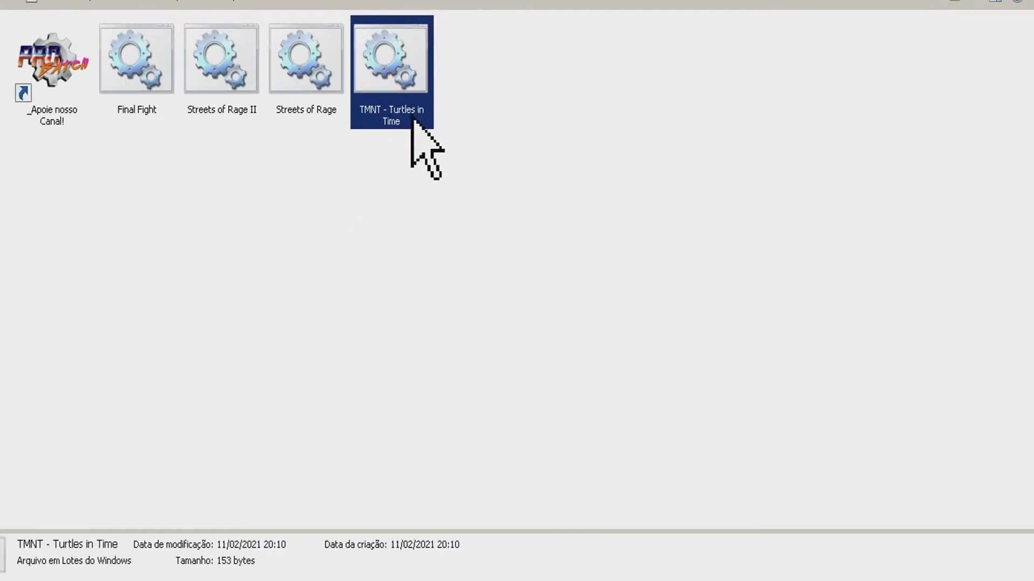
left_click(136, 102)
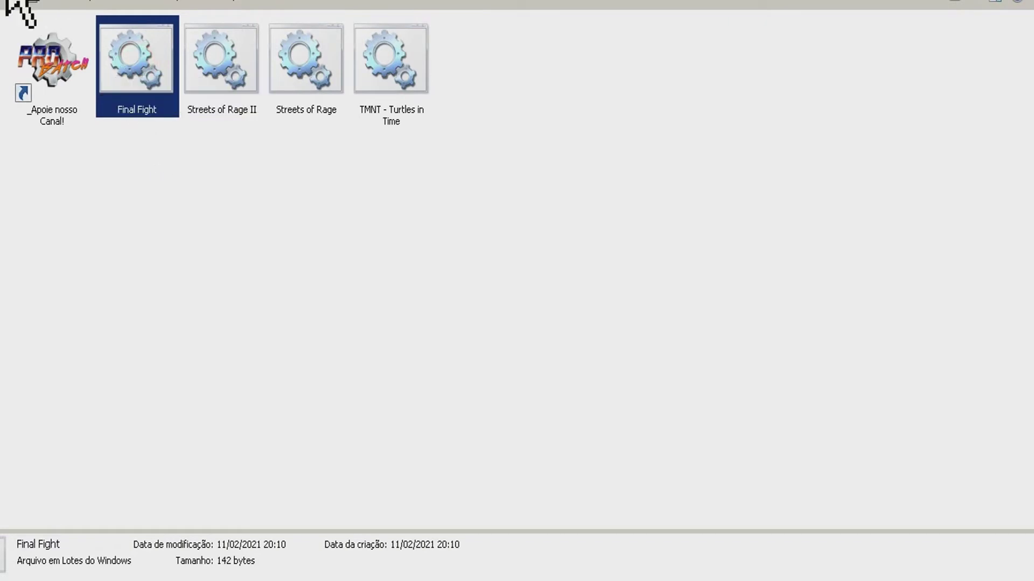
key("BackSpace")
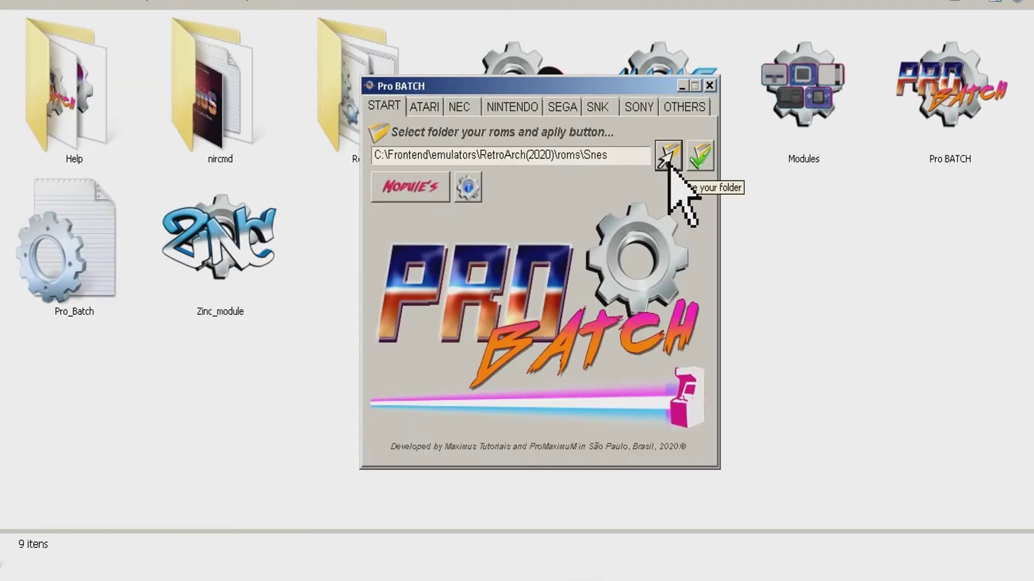
Choose C:\Frontend\emulators\RetroArch(2020)\roms\PCEngine as the ROM folder in Pro BATCH and apply it
left_click(668, 155)
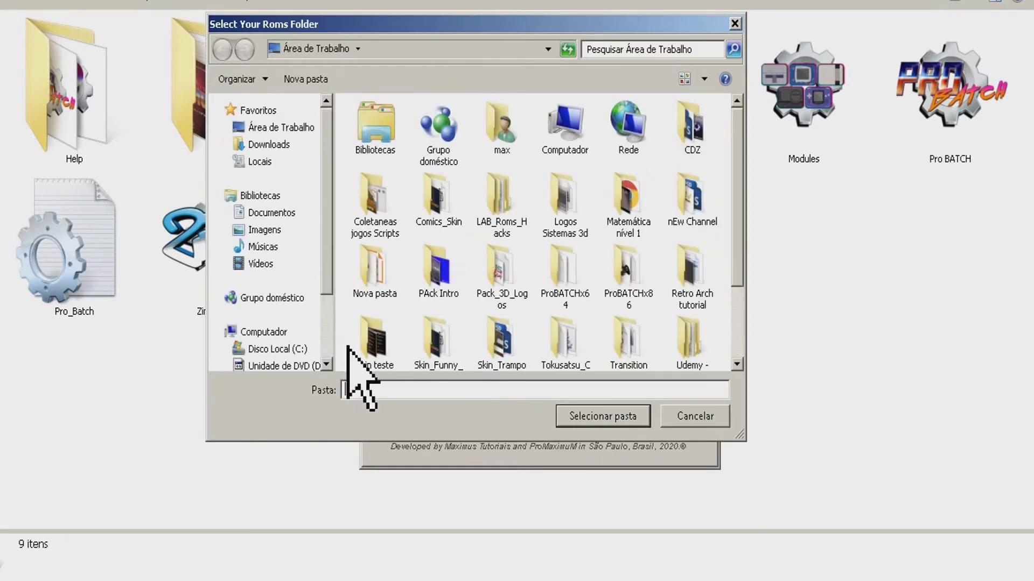
left_click(278, 348)
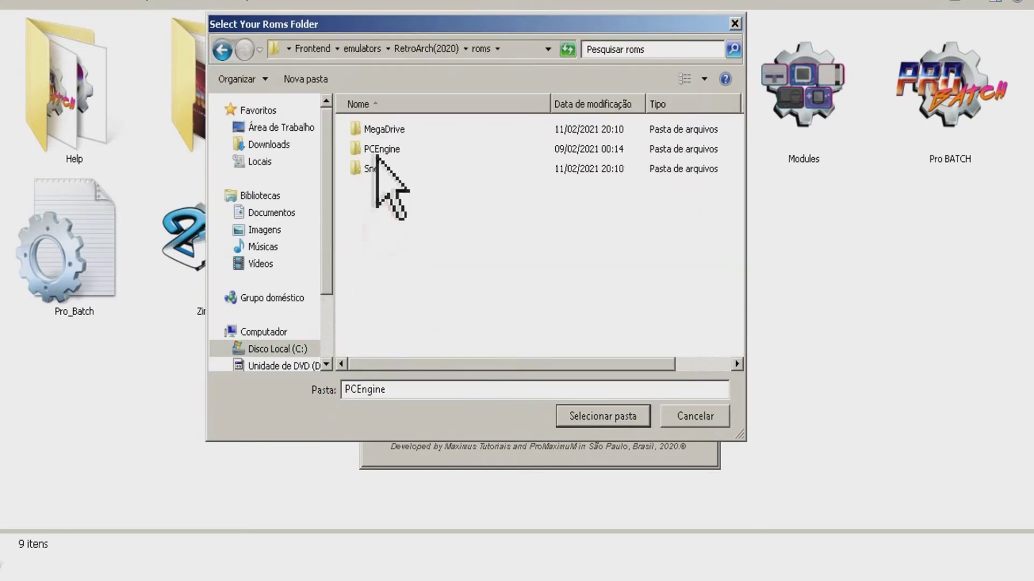
left_click(371, 150)
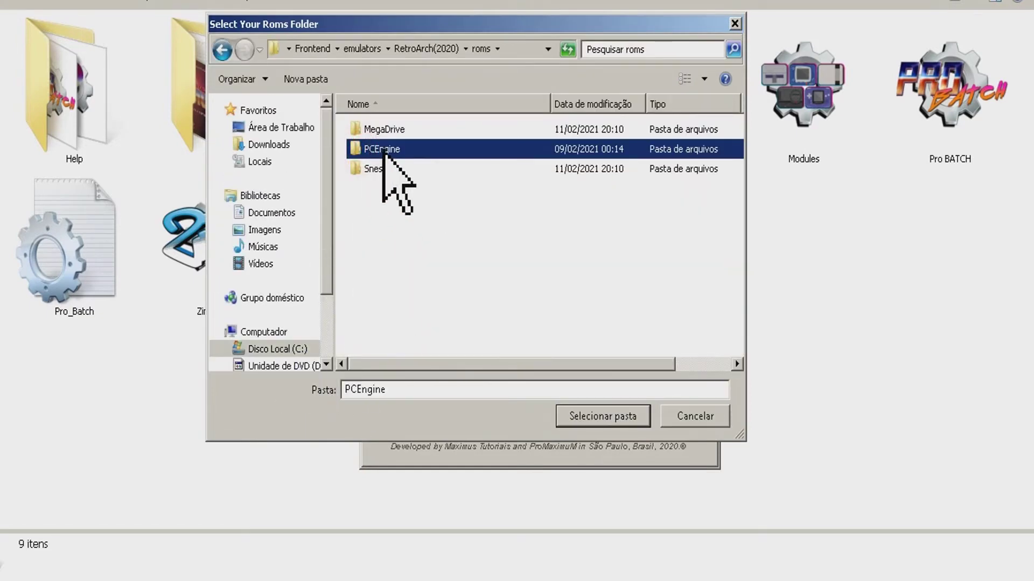
left_click(604, 416)
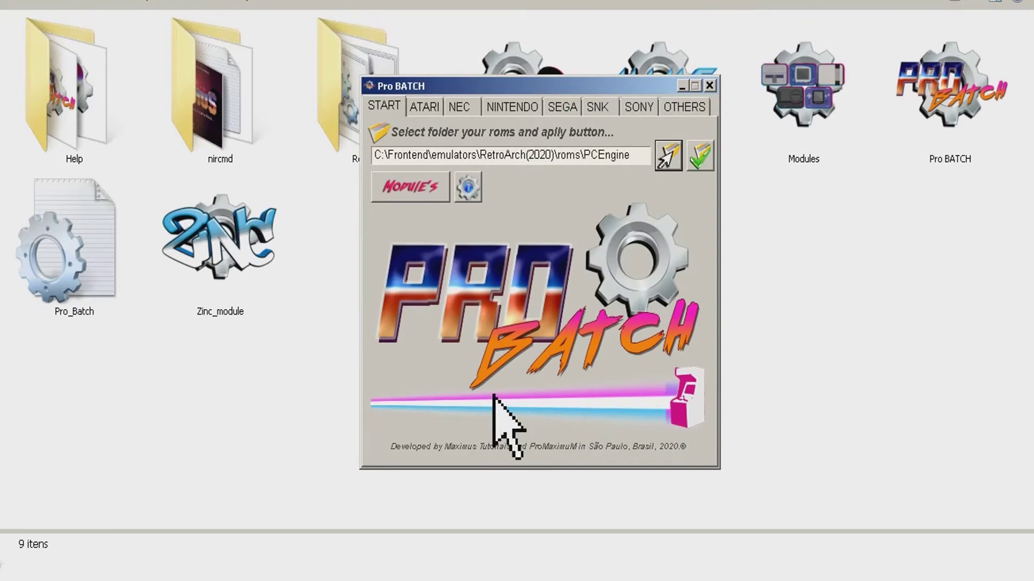
left_click(700, 162)
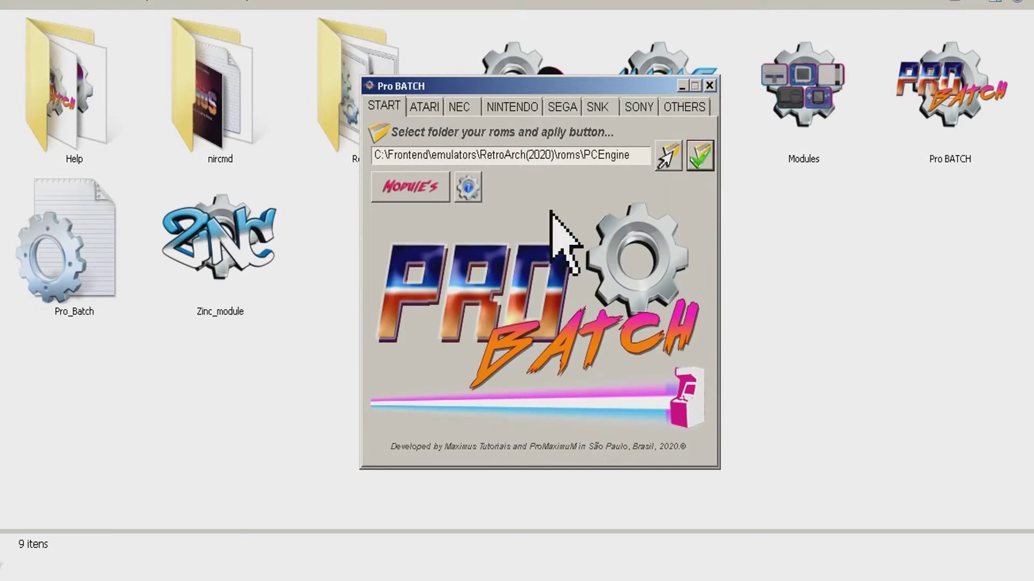
For the NEC PC Engine system, select RetroArch as the emulator and .pce/.zip as the ROM extension, and close its settings
left_click(459, 107)
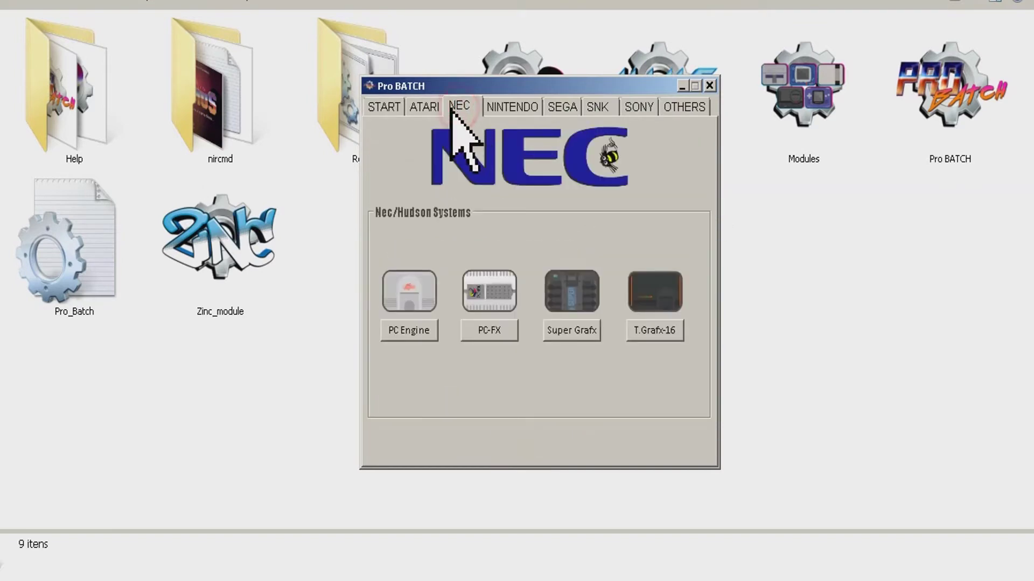
left_click(402, 331)
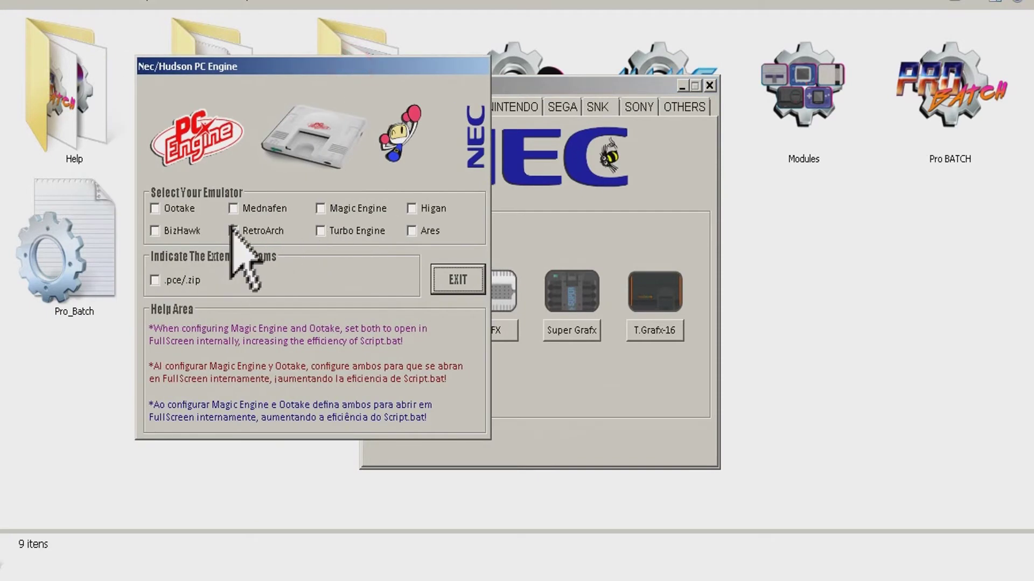
left_click(247, 232)
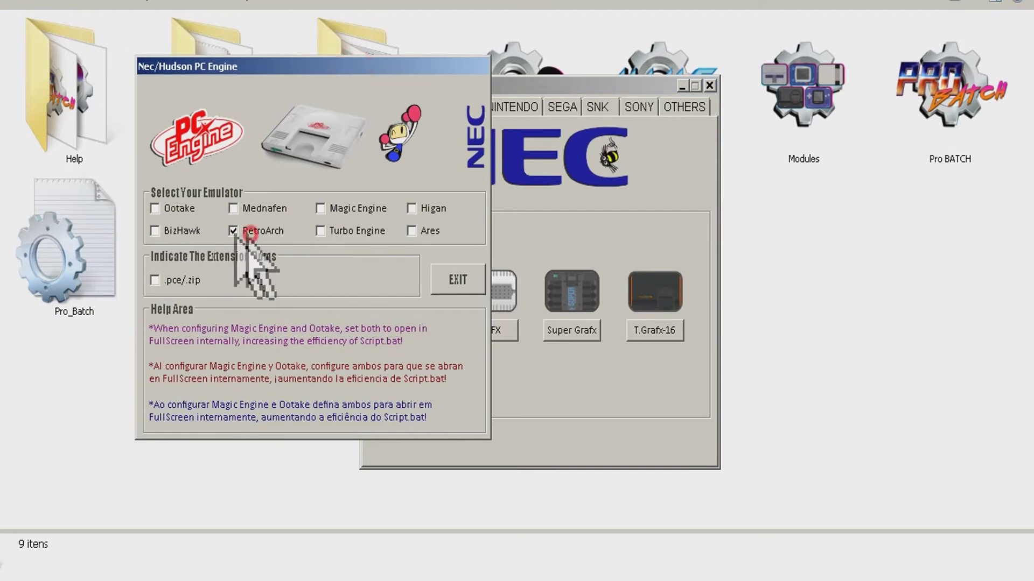
left_click(156, 279)
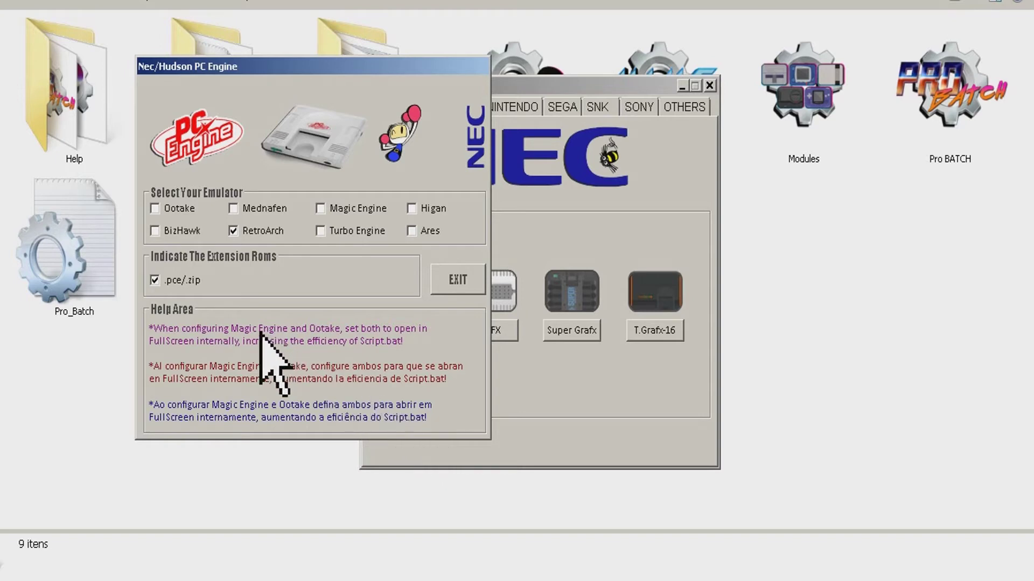
left_click(458, 280)
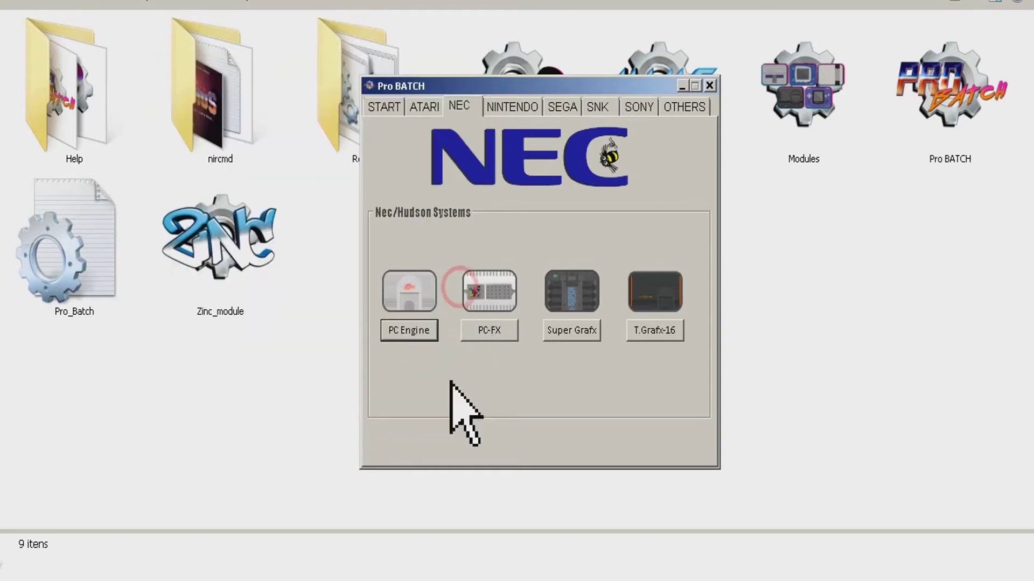
Run the START module to generate the launch scripts for the PCEngine ROMs
left_click(383, 108)
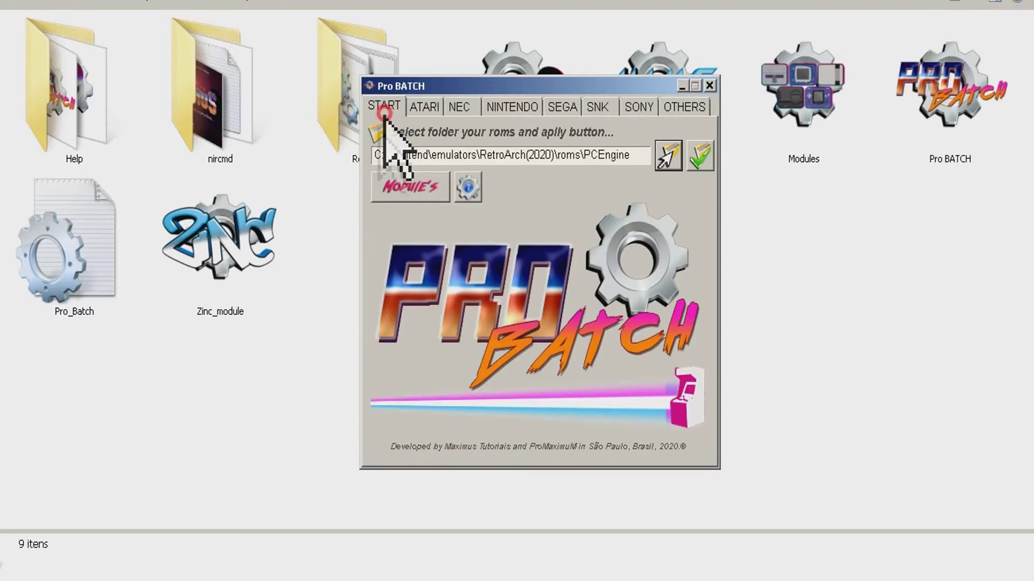
left_click(408, 186)
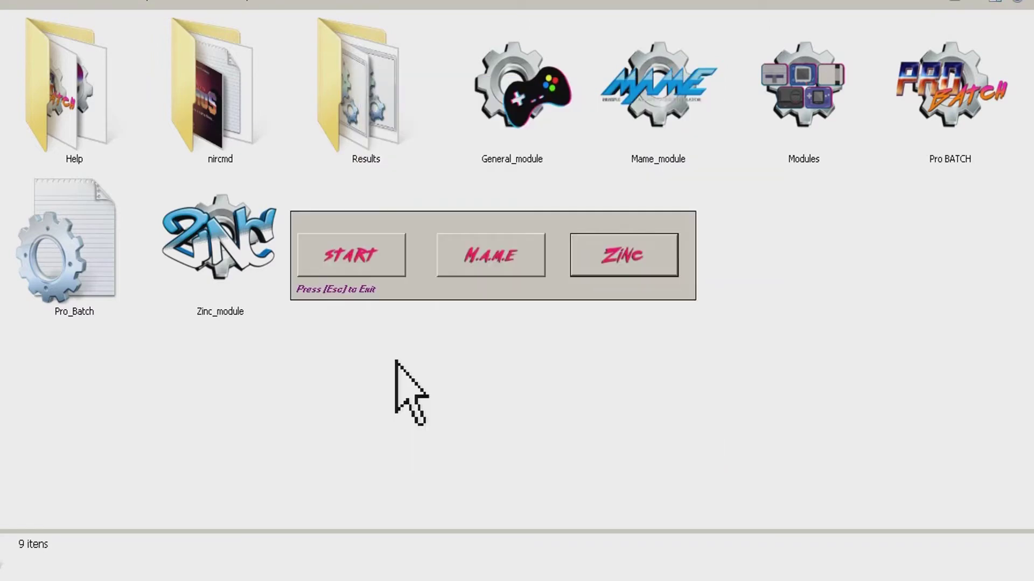
left_click(353, 258)
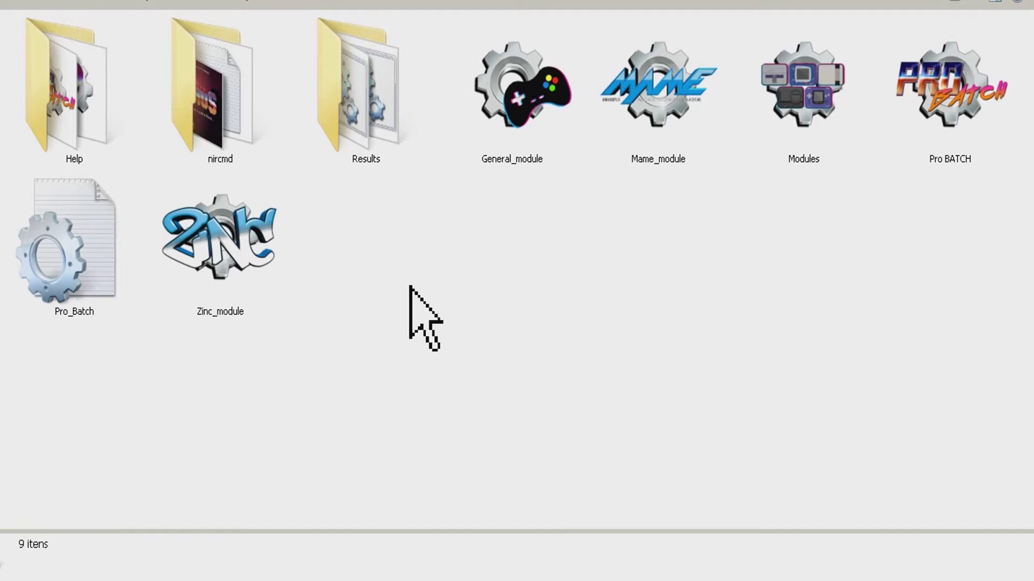
Check the Ghouls 'n Ghosts and Ninja Warriors scripts in the Results folder and close Pro BATCH
double_click(362, 107)
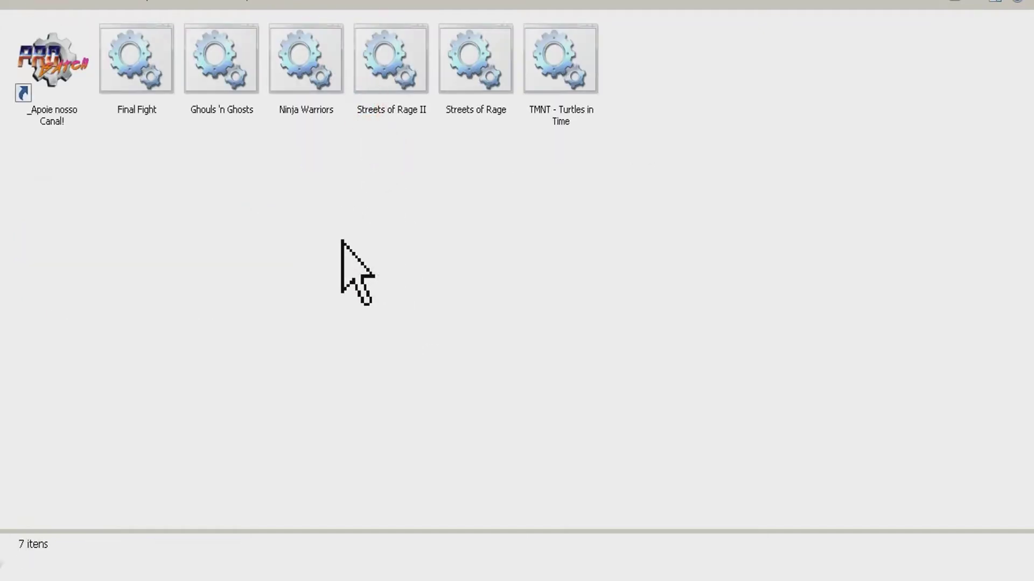
left_click(209, 115)
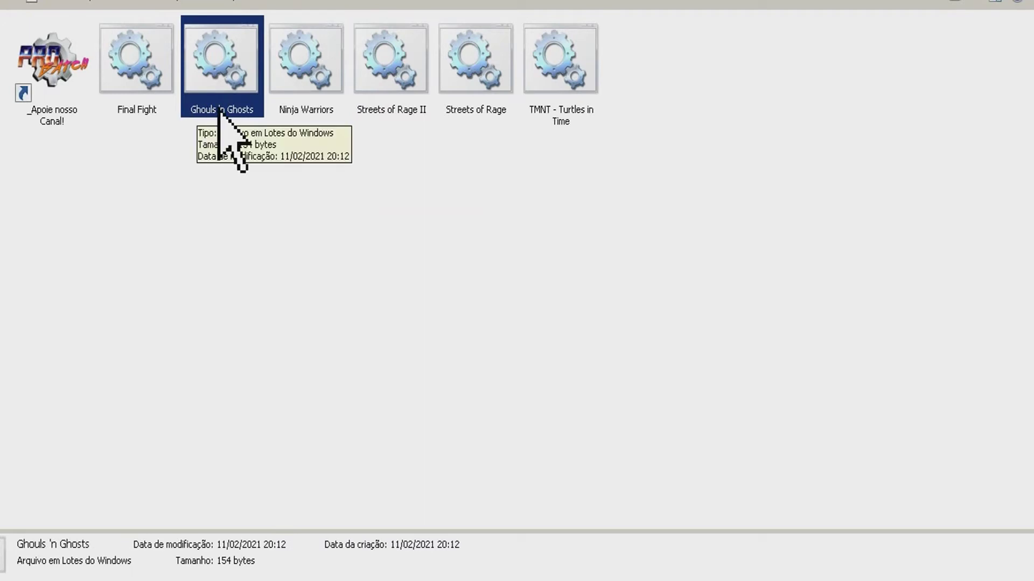
left_click(304, 102)
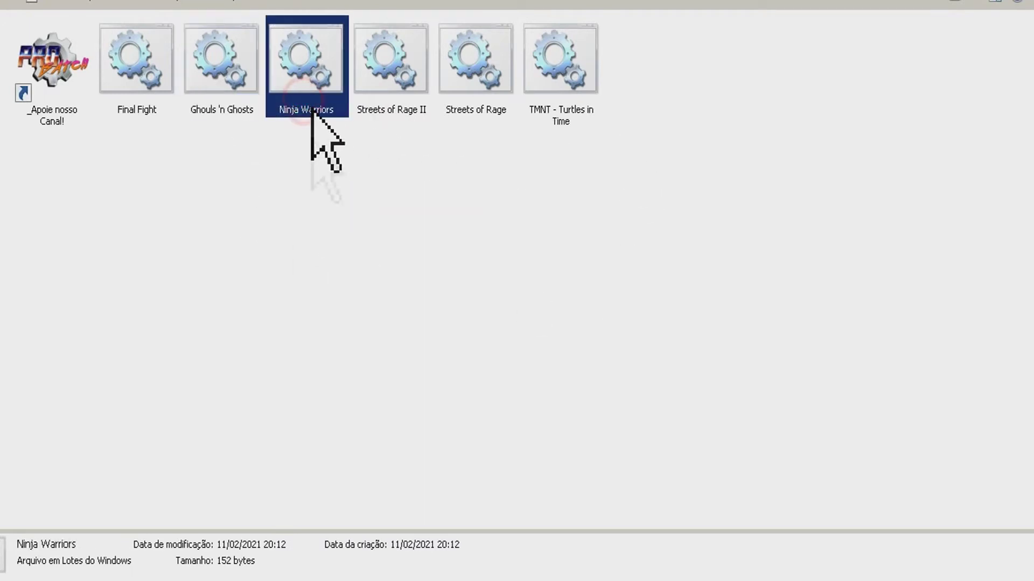
left_click(314, 202)
right_click(313, 202)
left_click(335, 258)
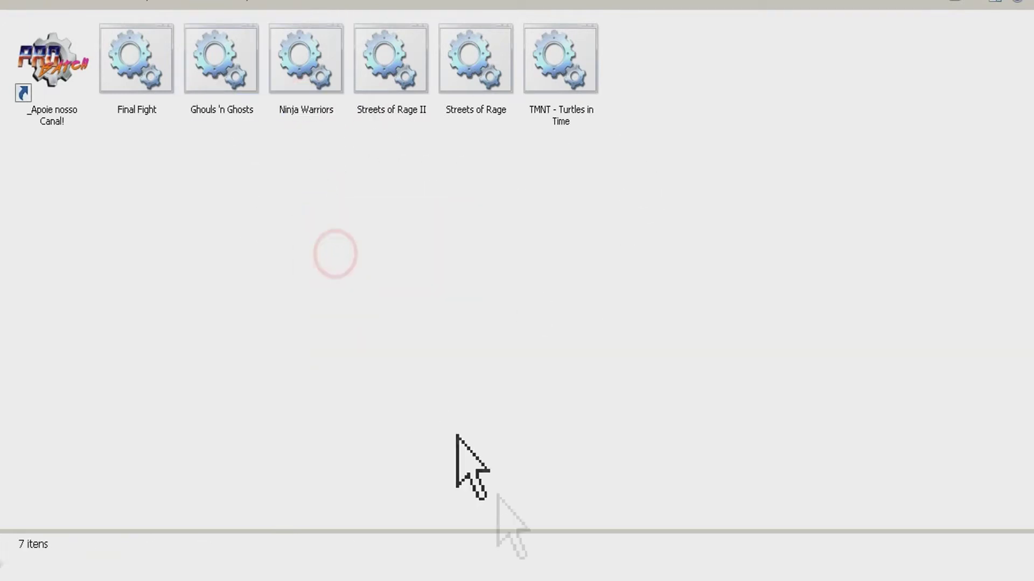
left_click(528, 579)
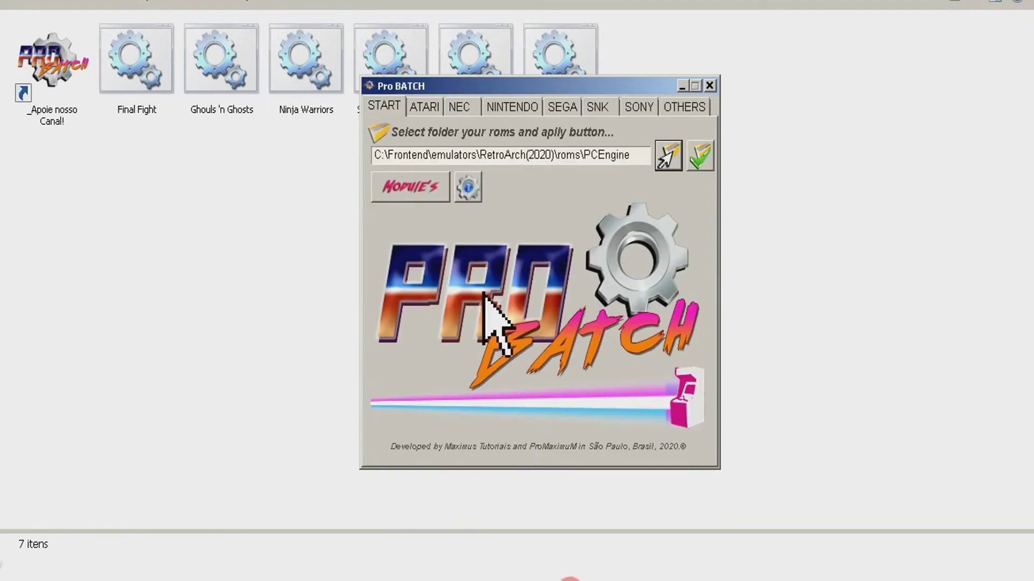
left_click(710, 86)
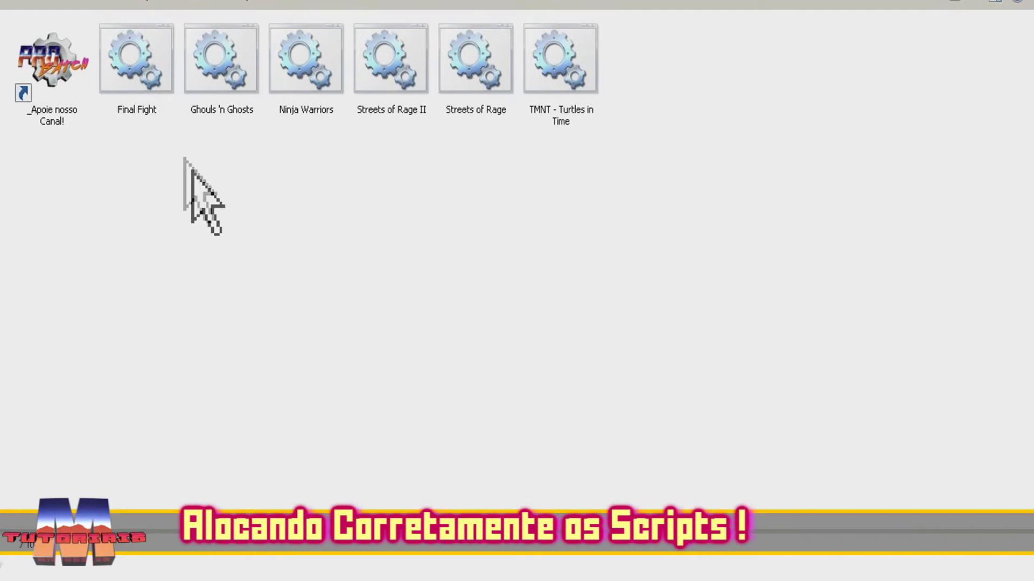
Open the Final Fight script in Notepad, widen its window to examine the libretro core path, and close it
right_click(144, 81)
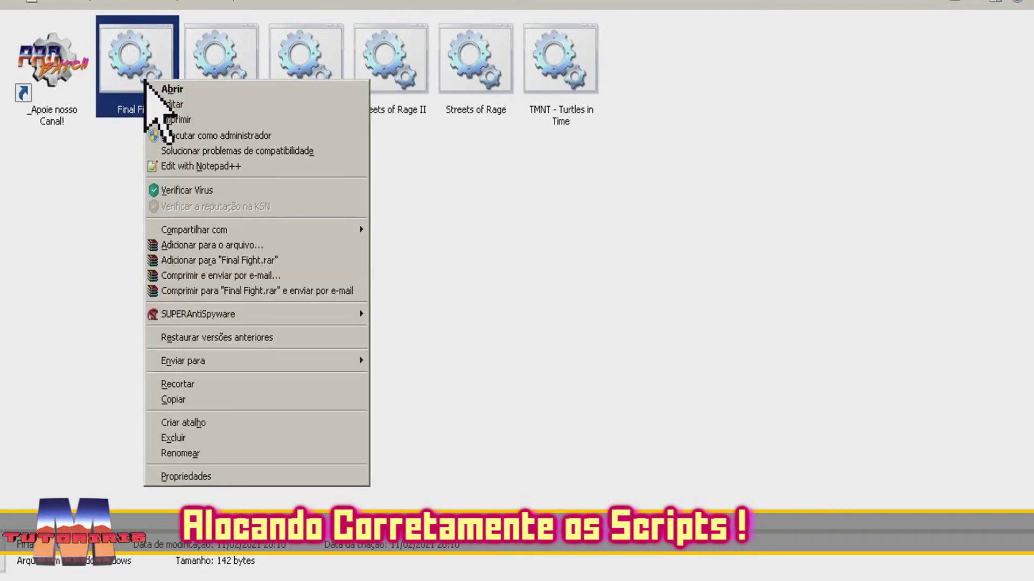
left_click(172, 104)
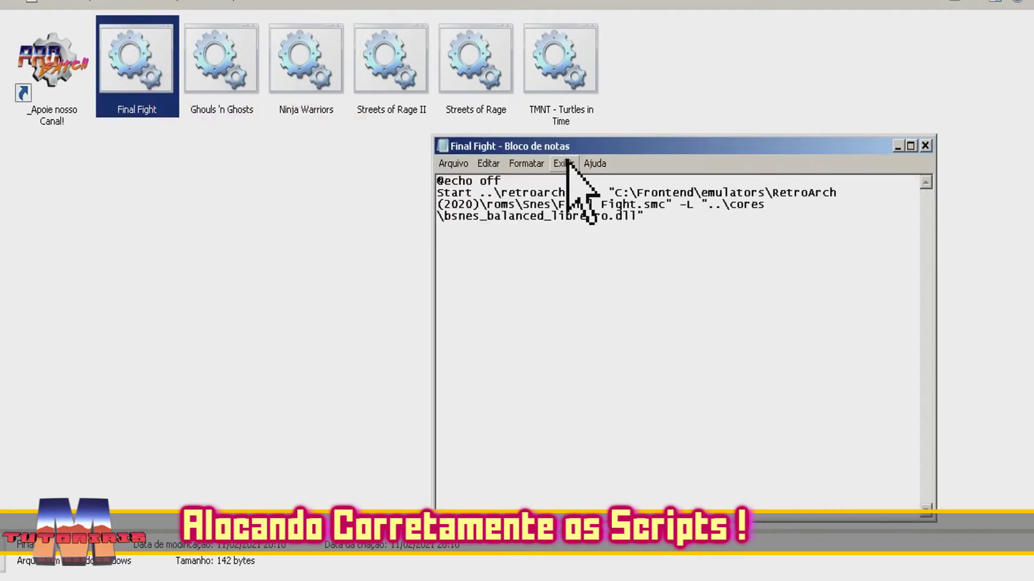
left_click(427, 138)
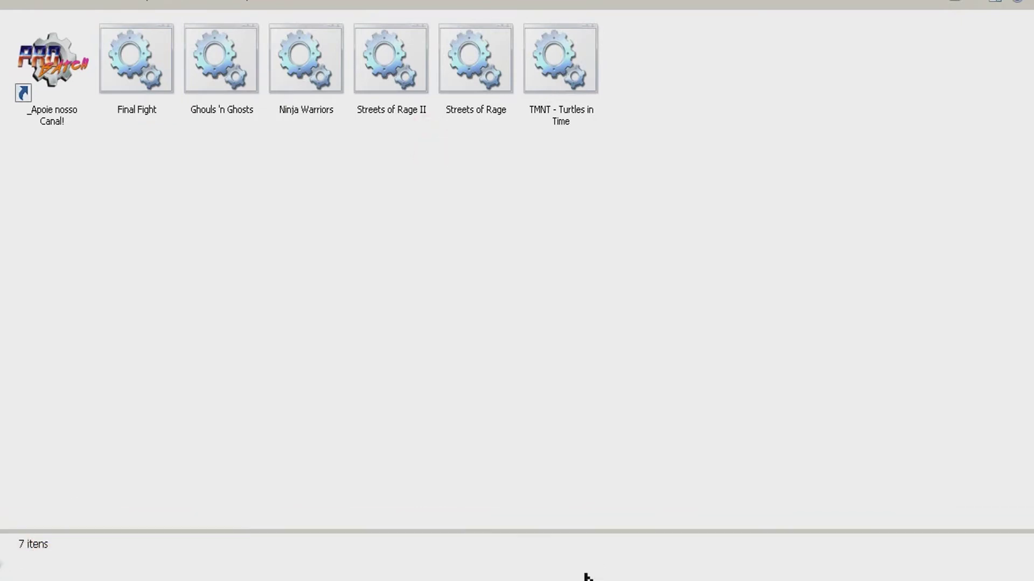
key("alt+Tab")
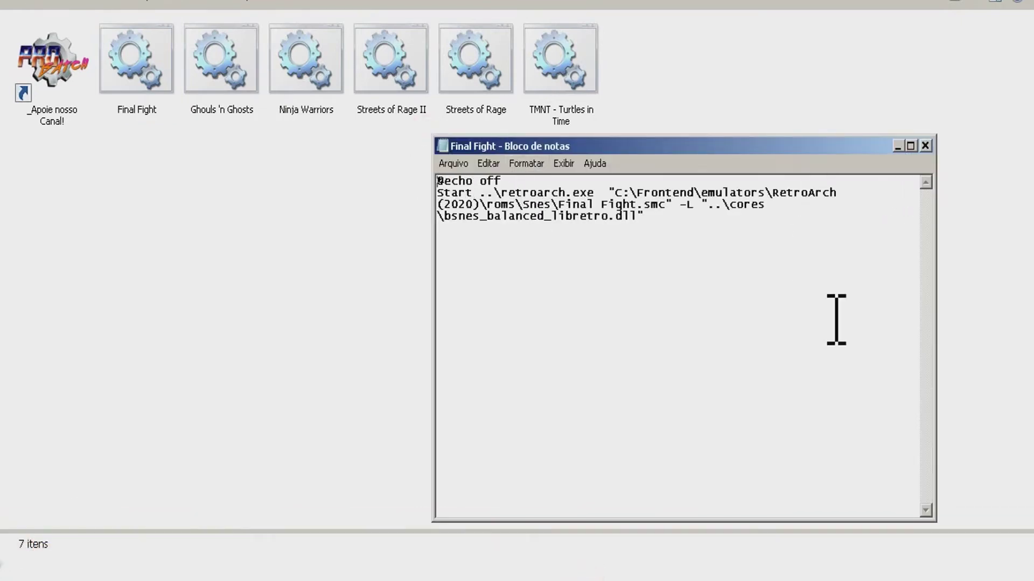
left_click_drag(433, 136, 150, 69)
left_click_drag(347, 80, 323, 165)
left_click_drag(162, 155, 5, 97)
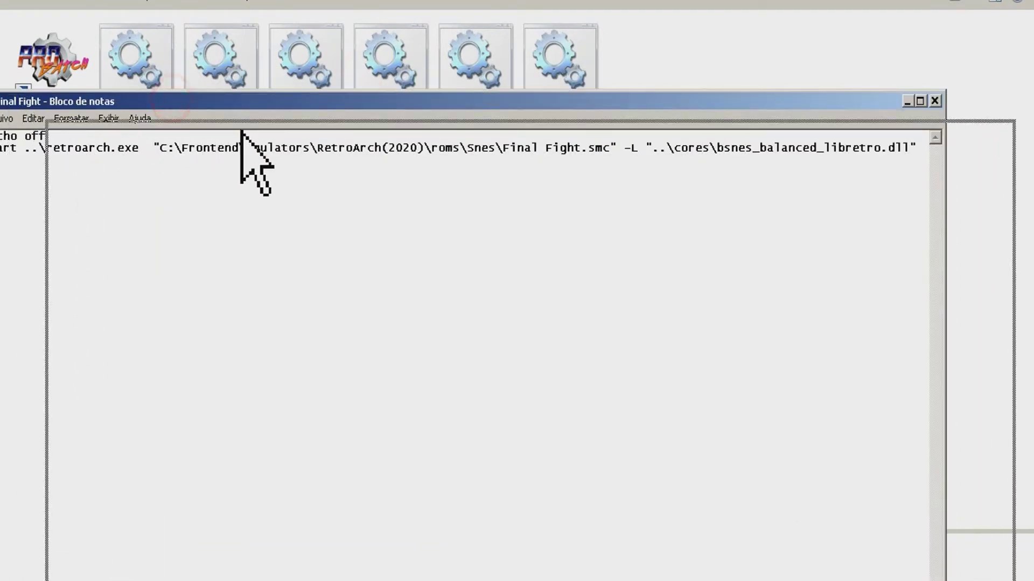
left_click_drag(170, 101, 241, 133)
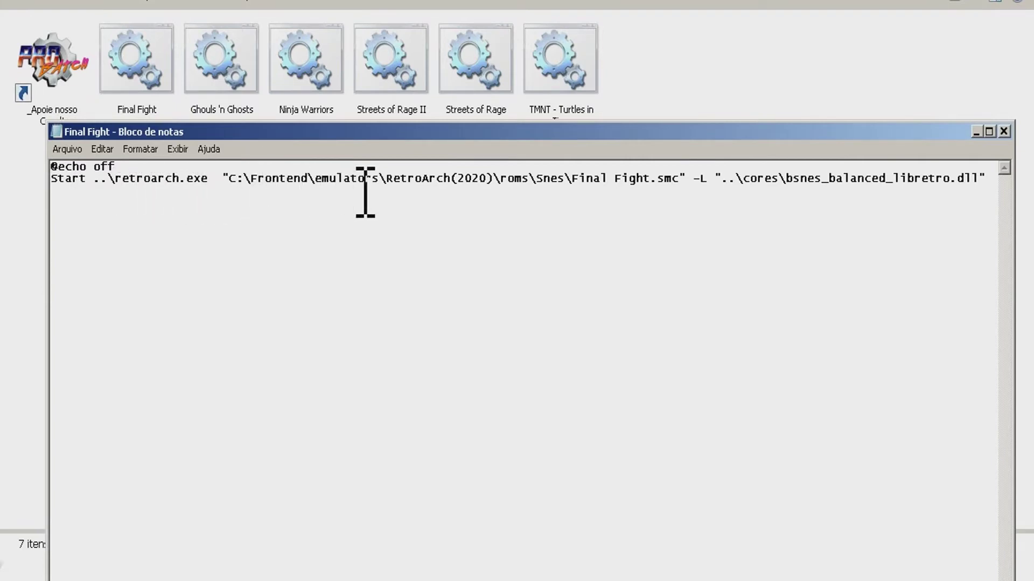
left_click_drag(694, 179, 984, 191)
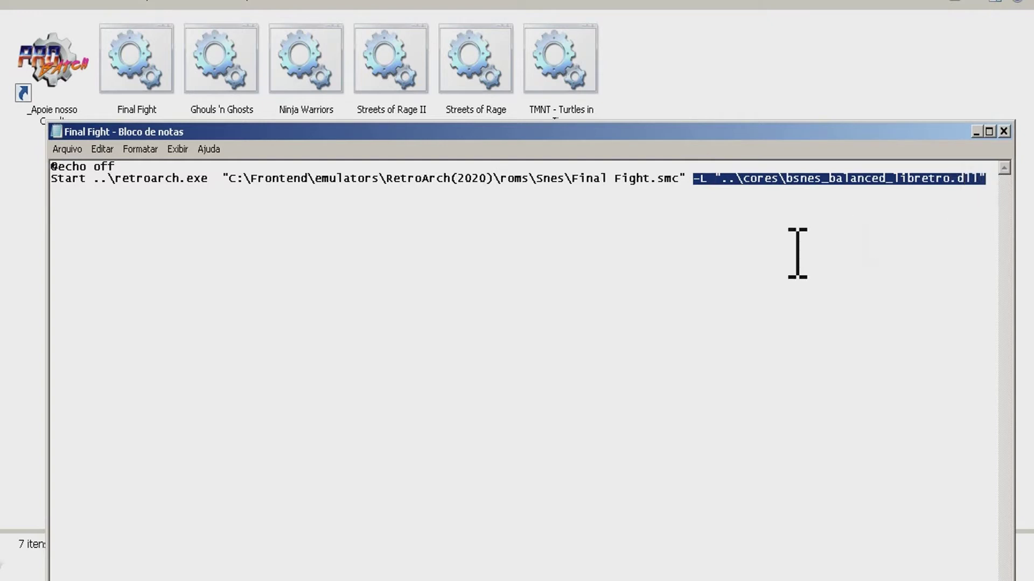
left_click(1004, 131)
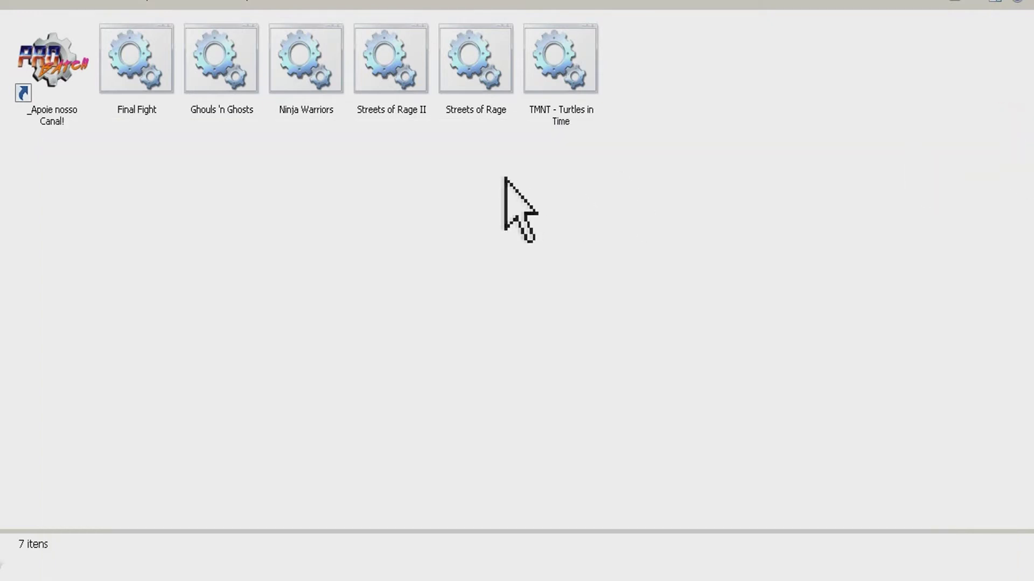
Open the Streets of Rage II script in Notepad, examine its core argument and relative retroarch.exe path, and close it
right_click(395, 89)
left_click(411, 108)
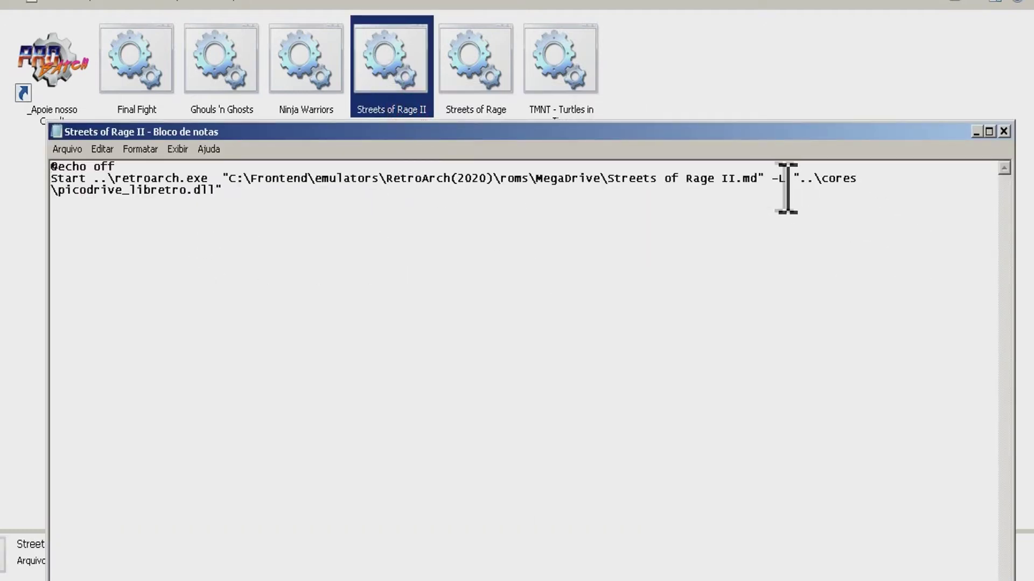
left_click_drag(808, 183, 450, 249)
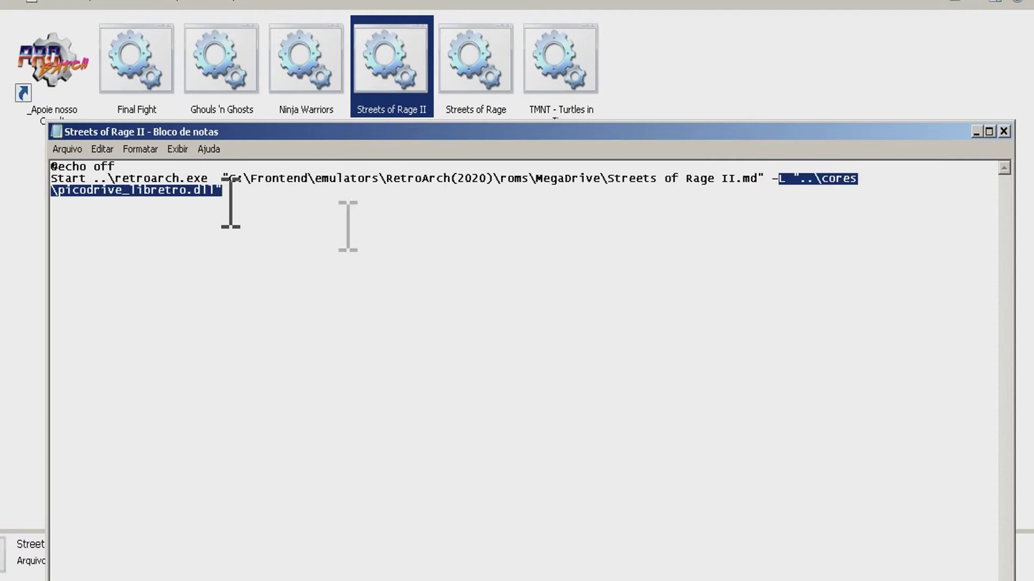
left_click(798, 198)
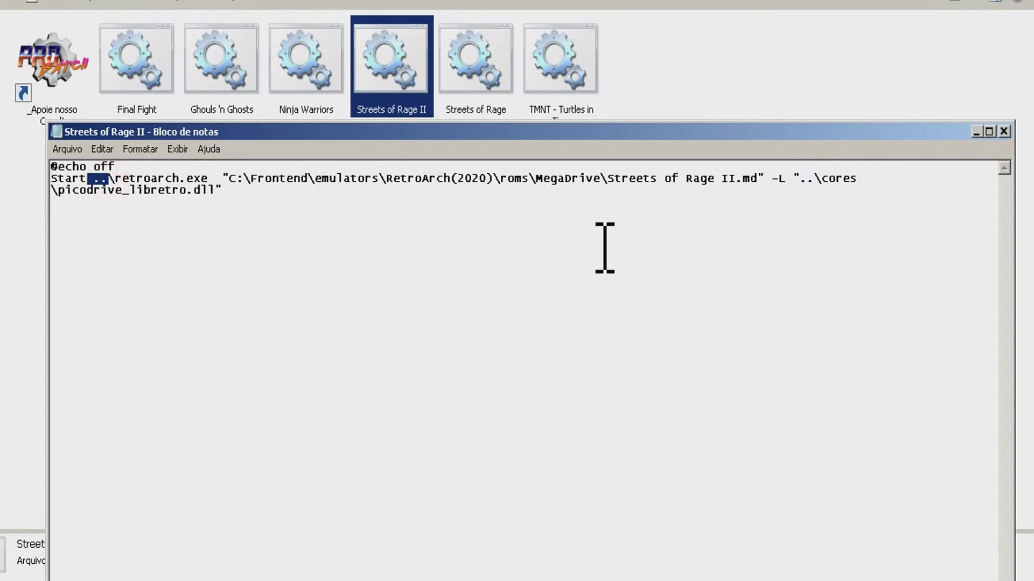
left_click(1003, 131)
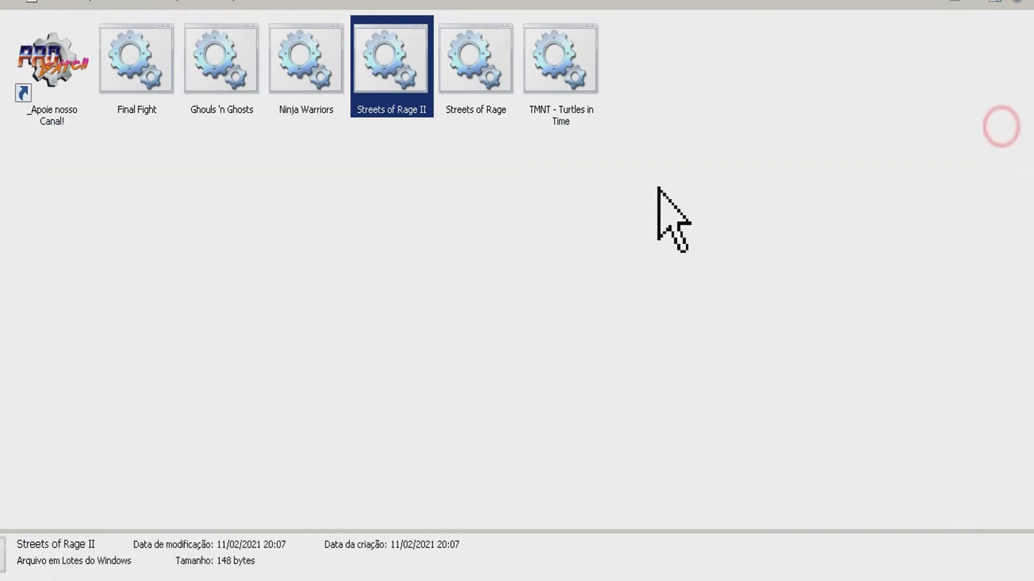
Move all files from the Results folder into the _scripts folder inside the RetroArch folder
left_click(697, 240)
left_click_drag(697, 240, 84, 85)
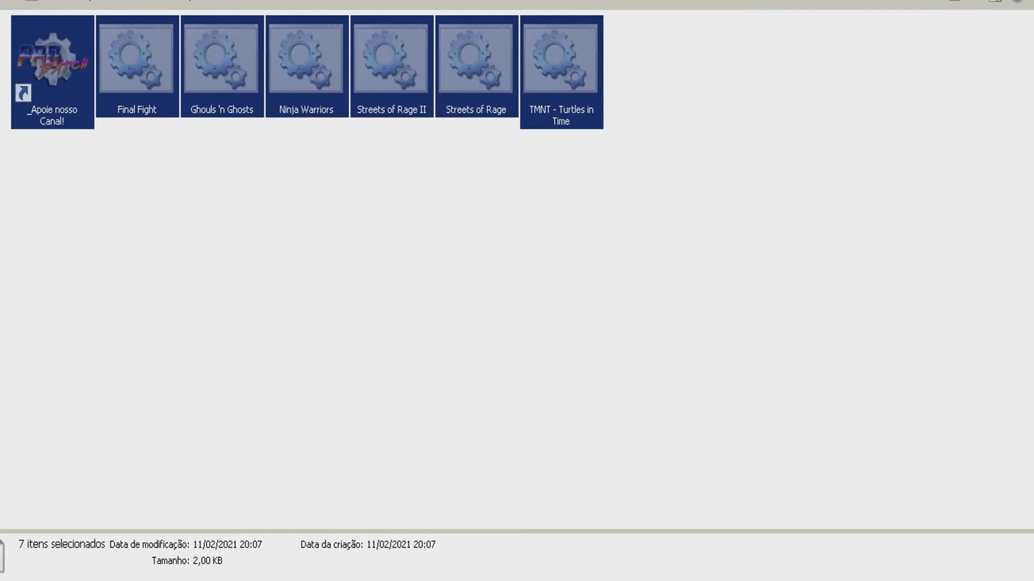
left_click(208, 560)
left_click(583, 376)
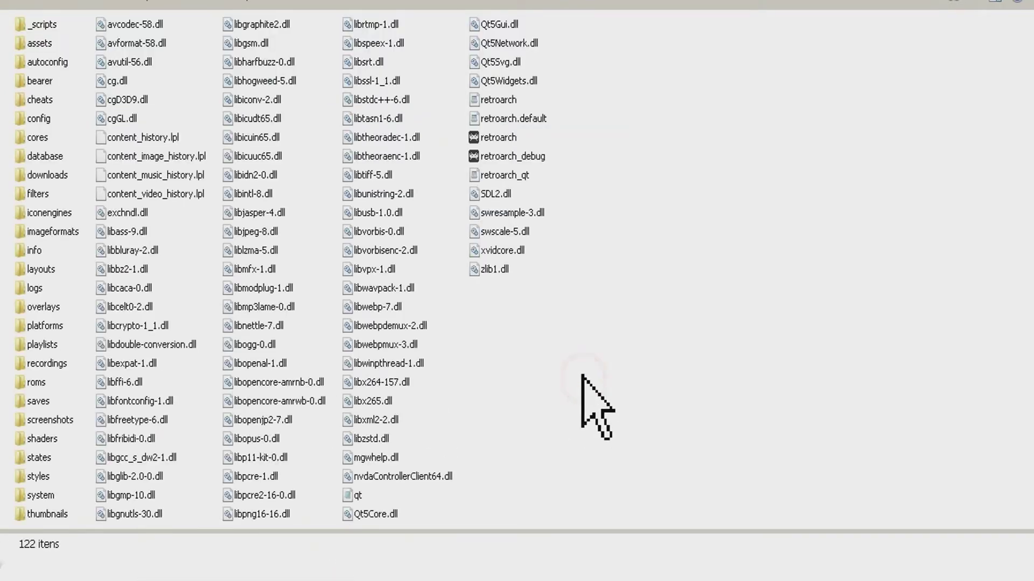
double_click(41, 24)
right_click(179, 216)
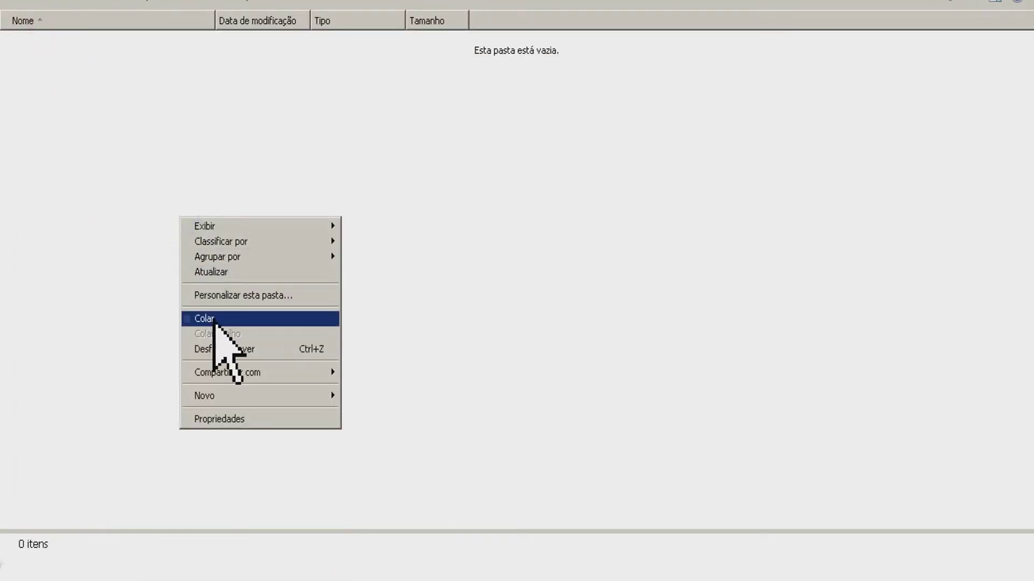
left_click(210, 319)
left_click(134, 245)
left_click(56, 45)
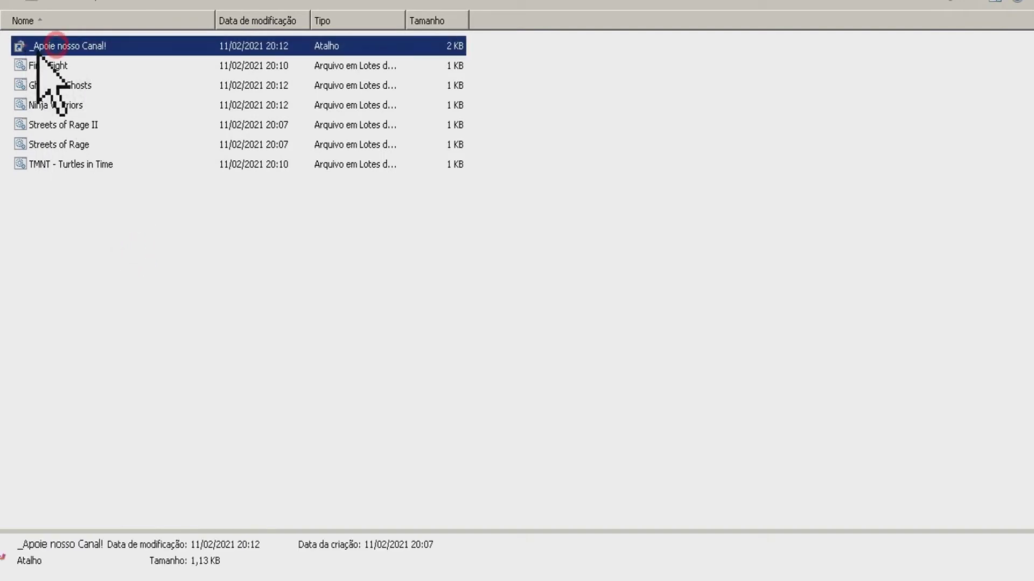
left_click(94, 289)
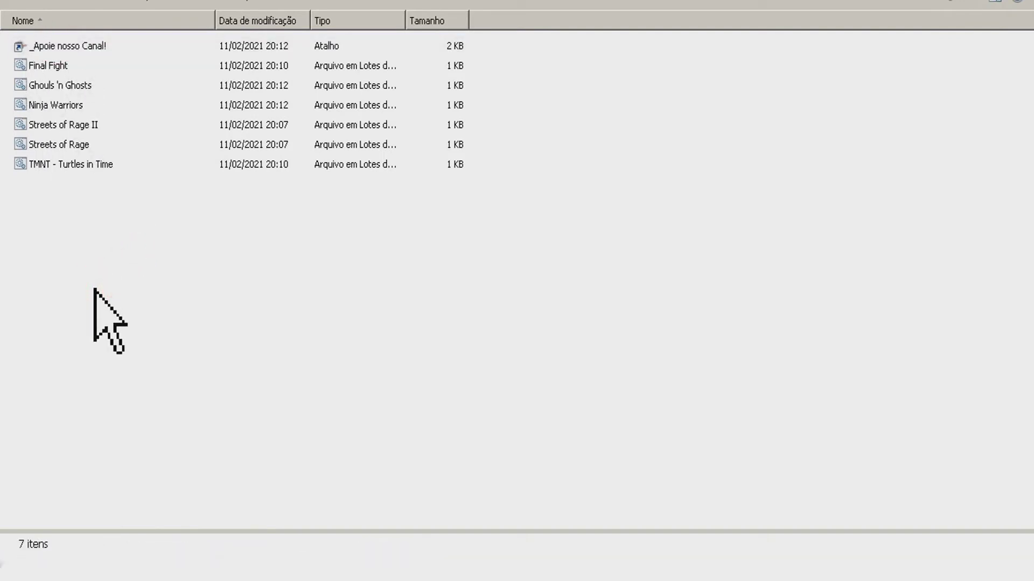
Show the contents of the _scripts folder as large icons and refresh the folder view
left_click(975, 2)
left_click(972, 9)
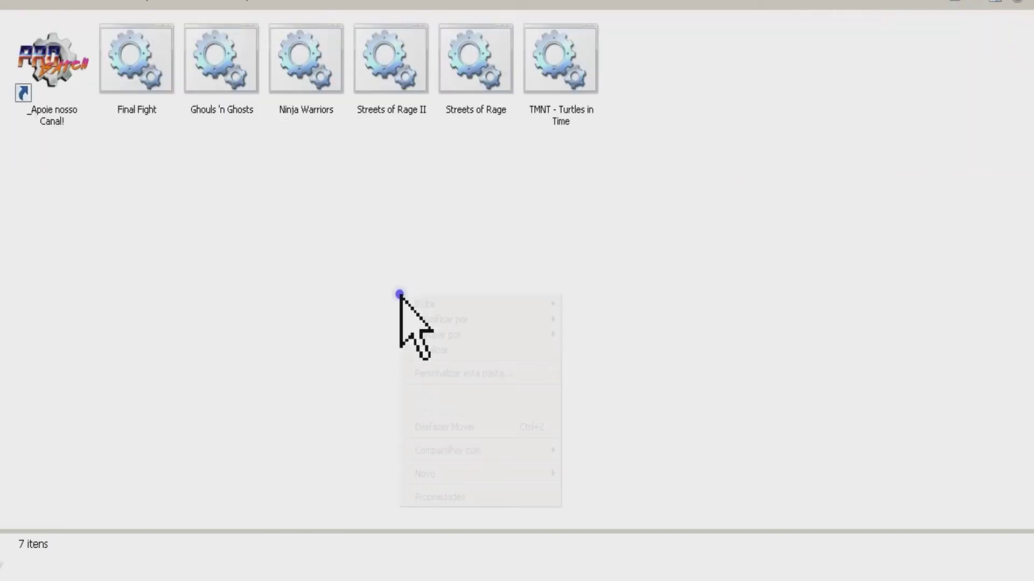
right_click(401, 294)
left_click(427, 348)
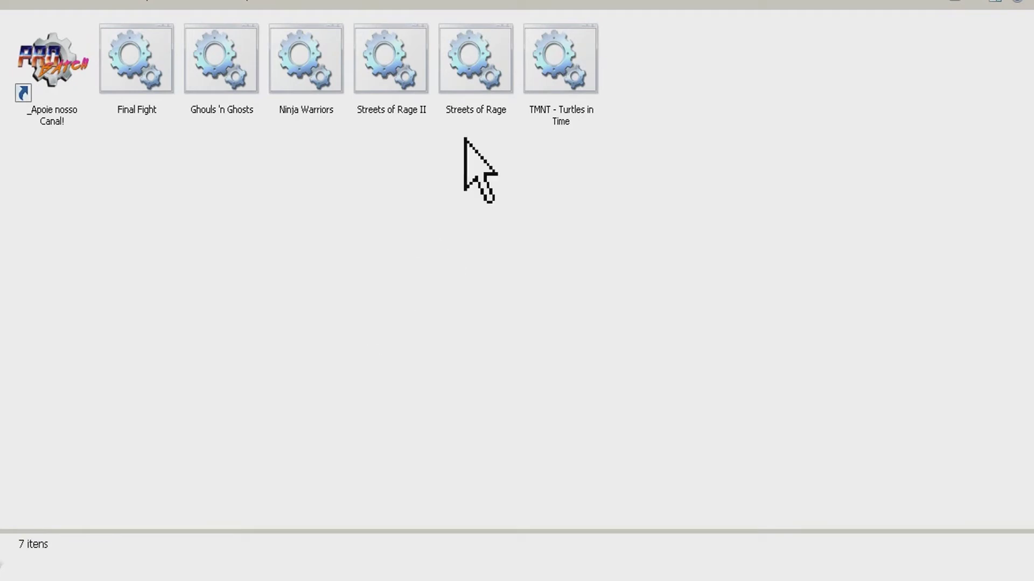
Run the Streets of Rage script to test the game in RetroArch, reposition the game window, and close it
double_click(474, 74)
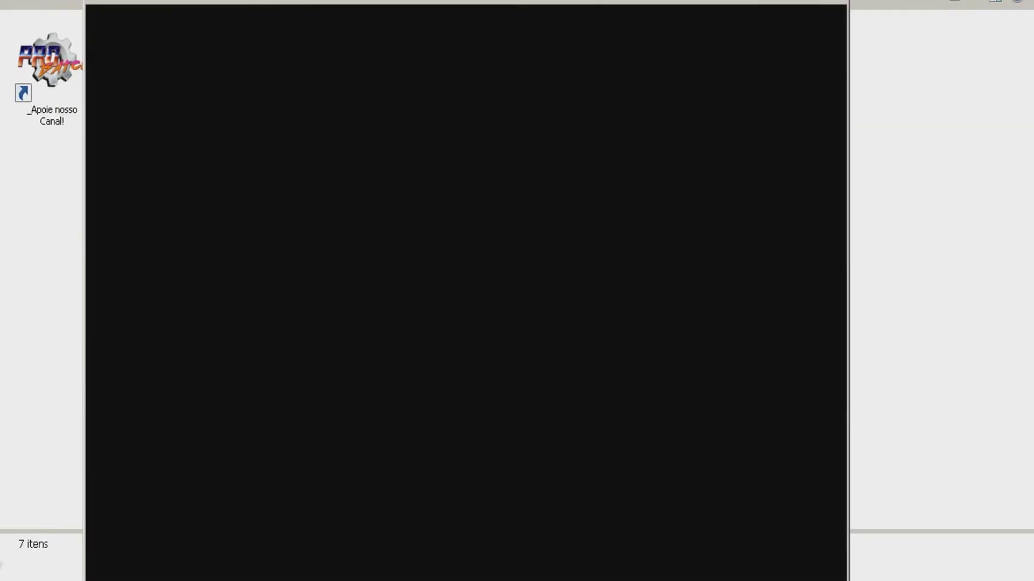
left_click_drag(104, 7, 326, 161)
left_click_drag(486, 176, 430, 56)
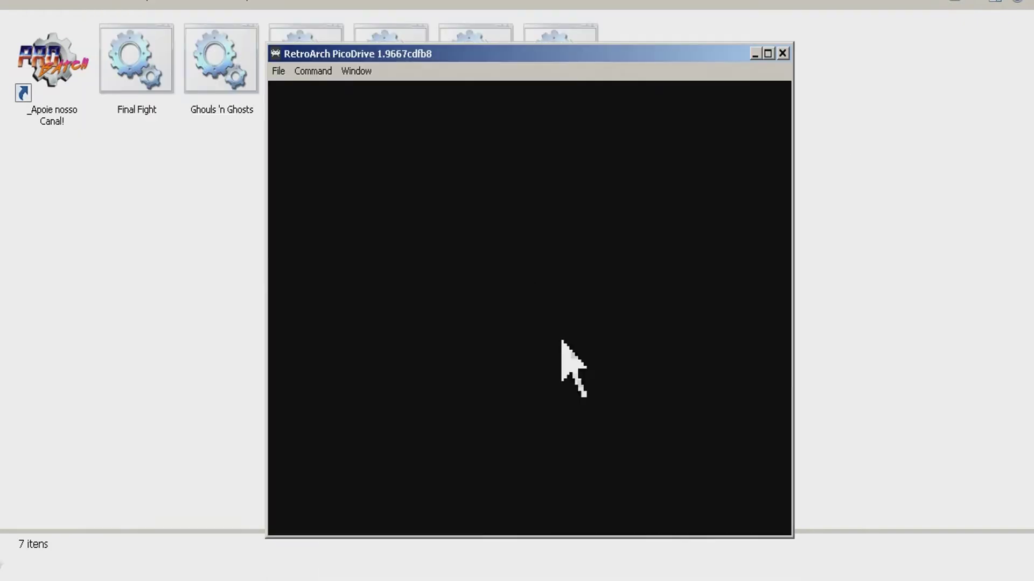
left_click_drag(572, 50, 555, 34)
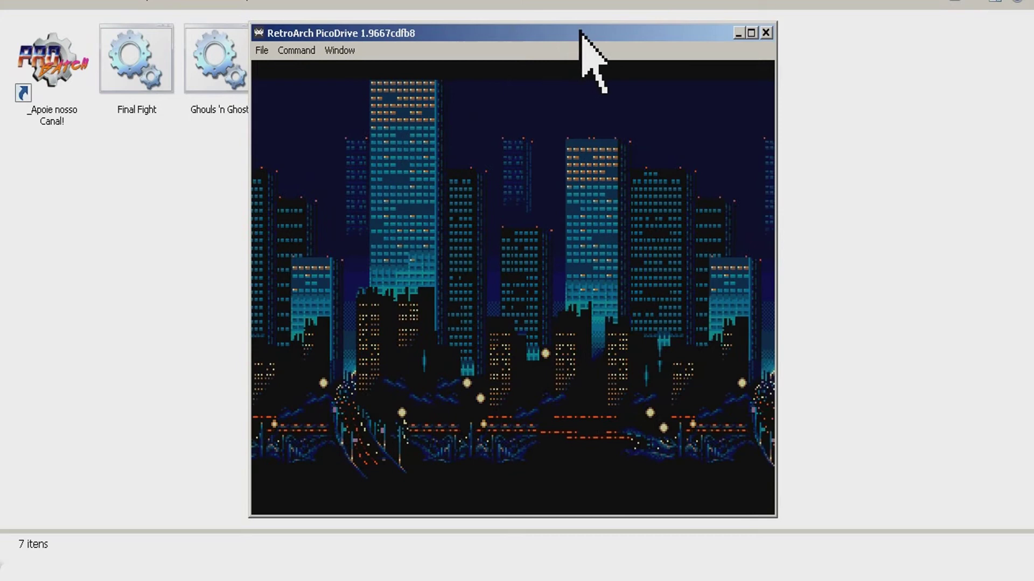
left_click(766, 33)
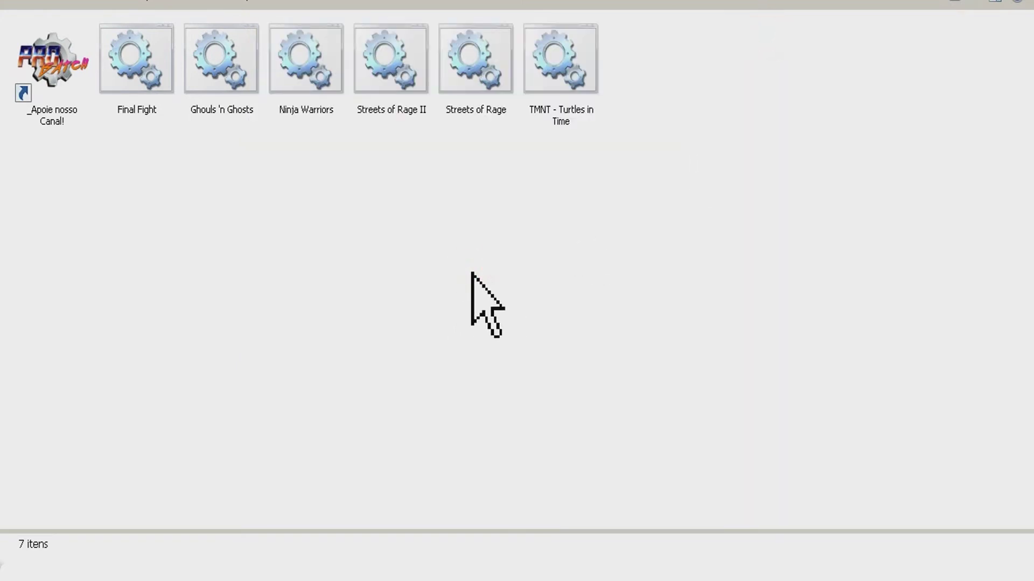
Run the Final Fight script to test the game in RetroArch up to its title screen, and close it
double_click(140, 78)
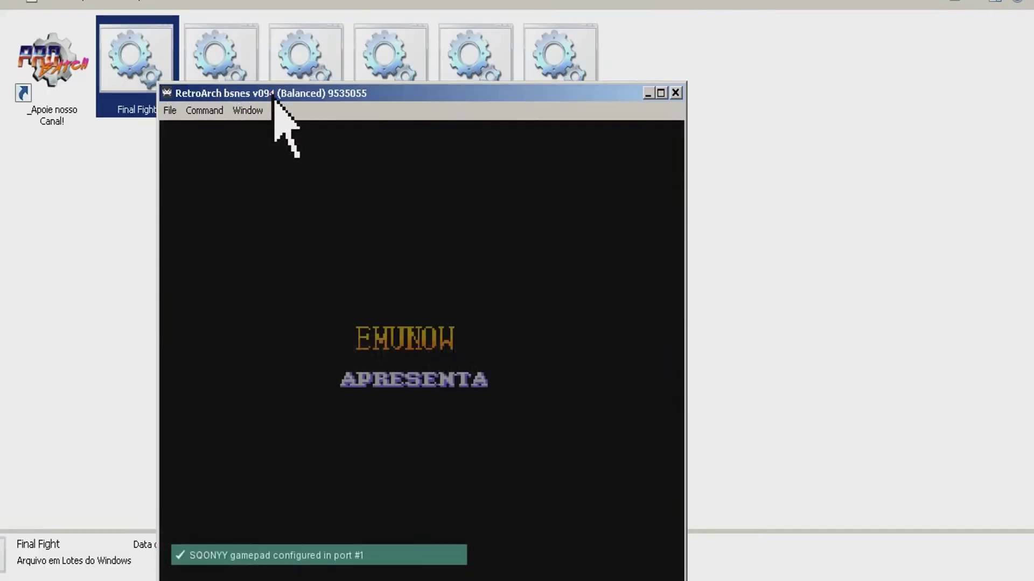
left_click_drag(271, 95, 322, 36)
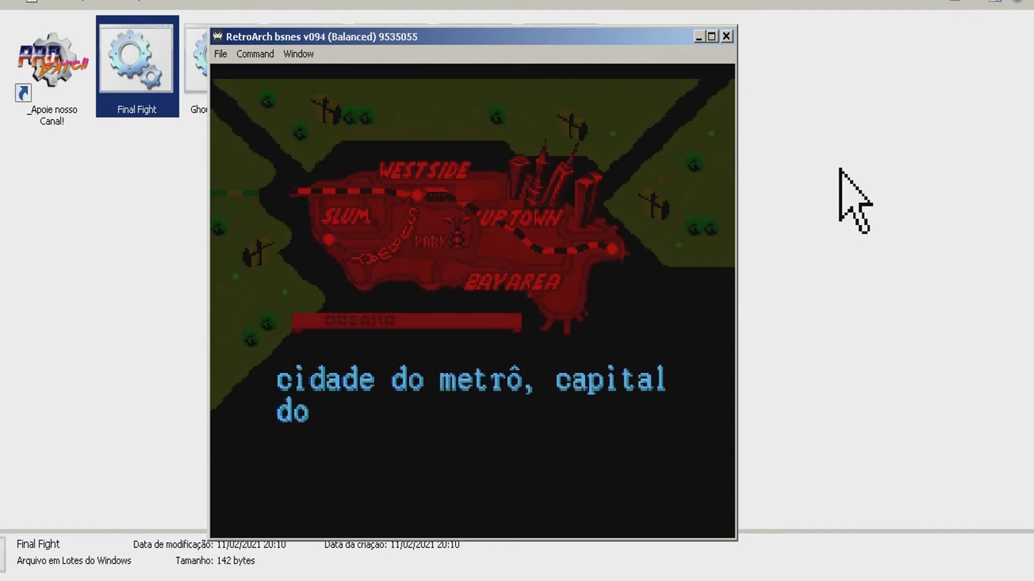
key("Return")
mouse_move(496, 38)
left_mouse_down()
mouse_move(514, 41)
mouse_move(502, 35)
left_mouse_up()
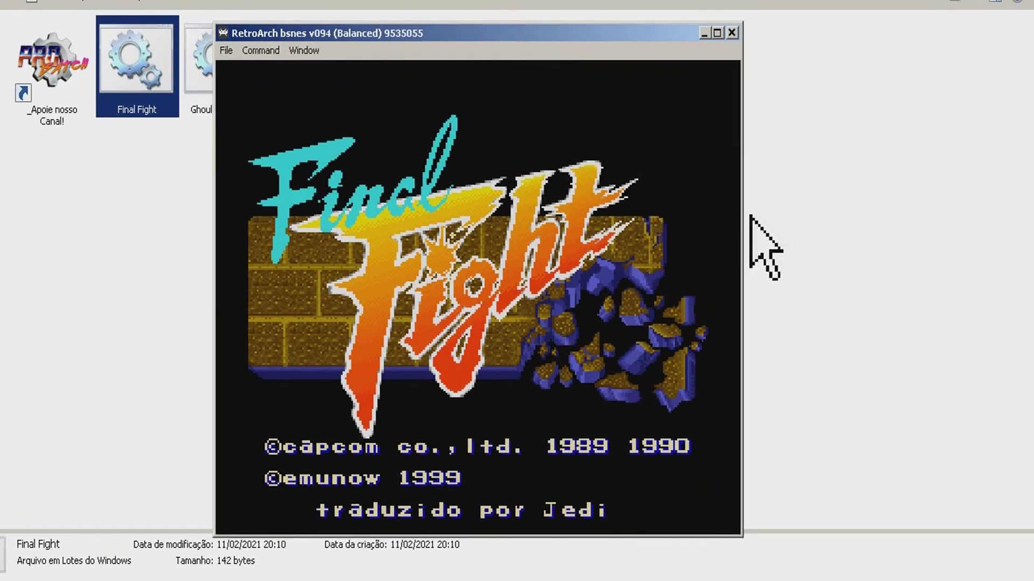
left_click(733, 33)
left_click(385, 259)
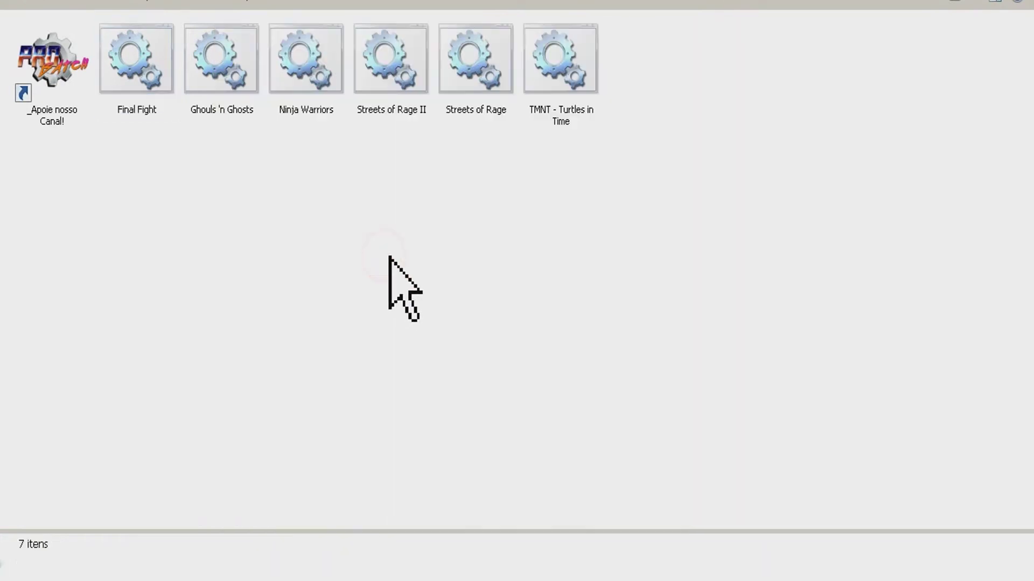
Run the Ninja Warriors script to launch the game in RetroArch, and move the game window higher so it fits on the screen
left_click(321, 68)
left_click(249, 75)
left_click(310, 86)
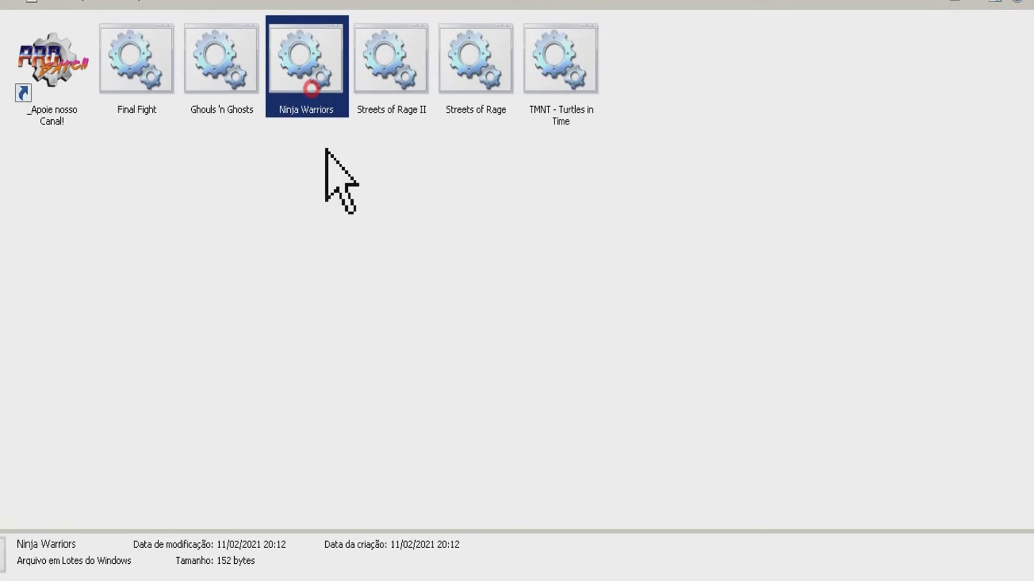
left_click(310, 86)
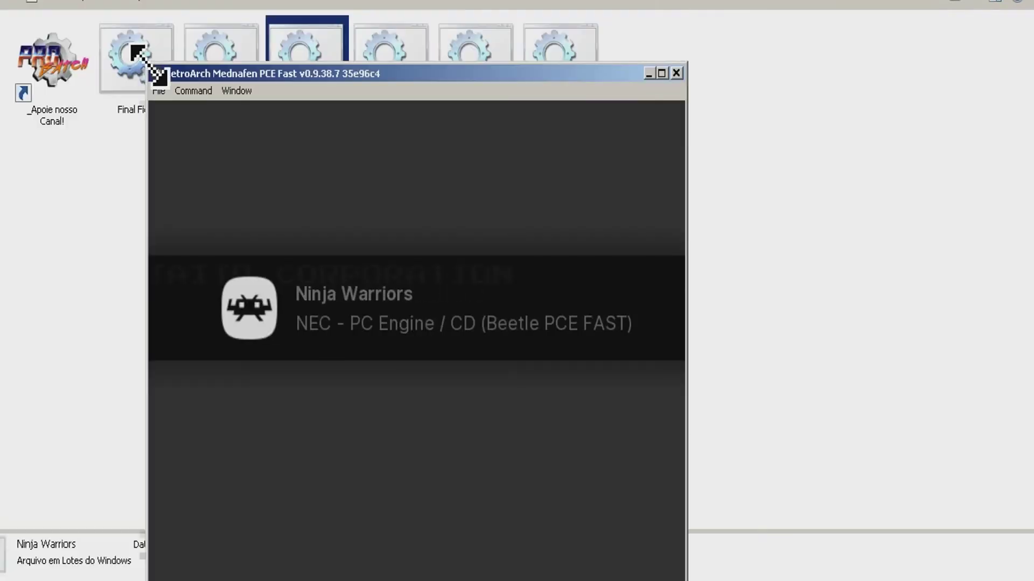
left_click_drag(212, 75, 271, 16)
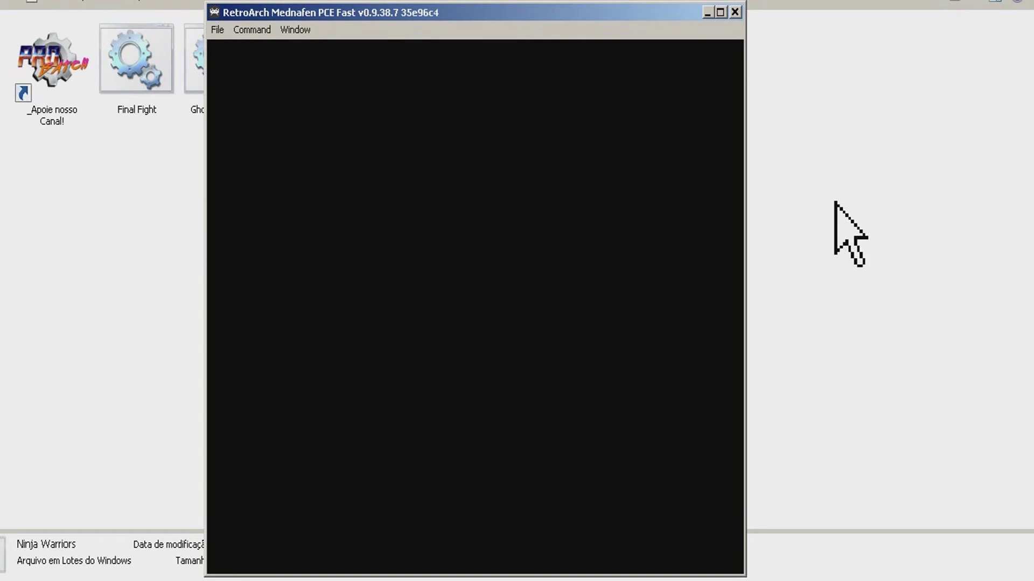
Start a game of Ninja Warriors, try the character's controls in the opening stage, and close the RetroArch window
key("s")
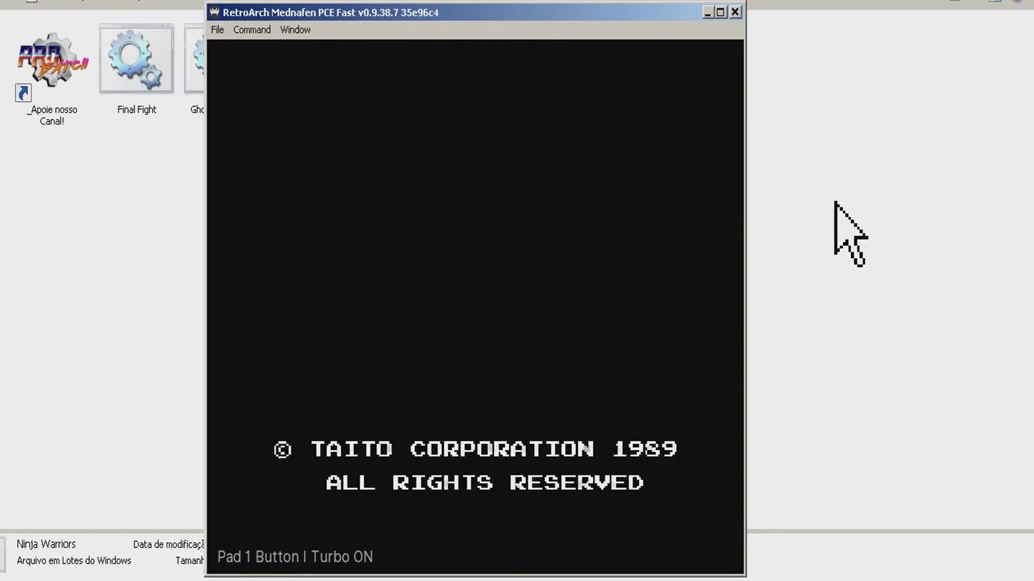
key("Return")
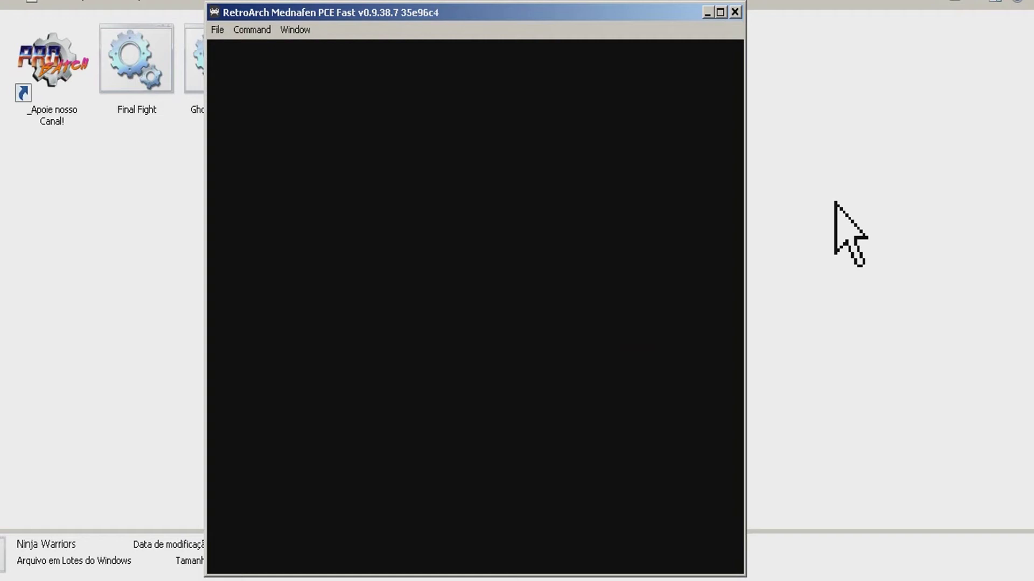
key("a")
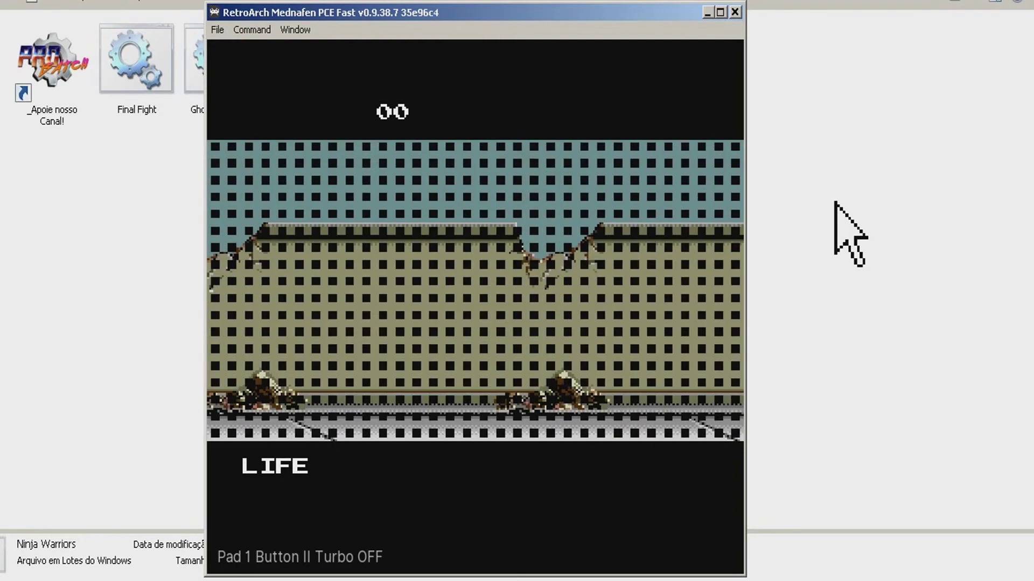
key("a")
key("s")
key("Right")
key("x")
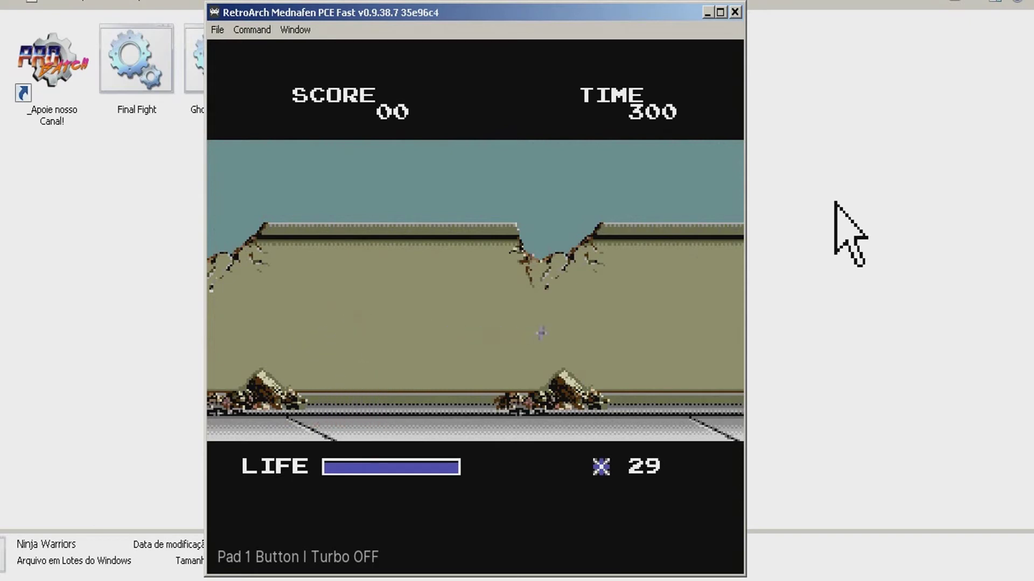
key("x")
key("s")
key("a")
key("a")
key("Right")
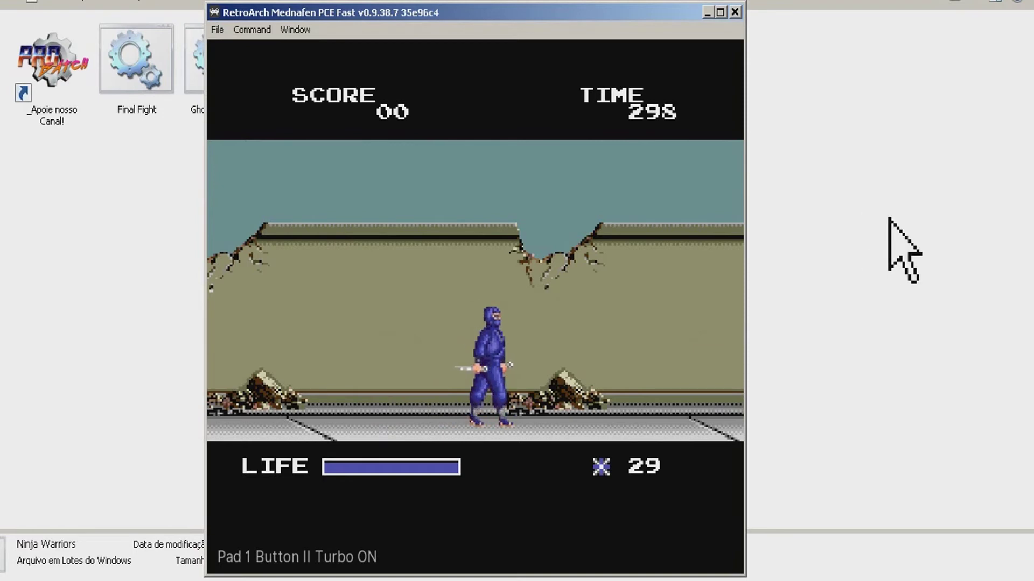
key("Right")
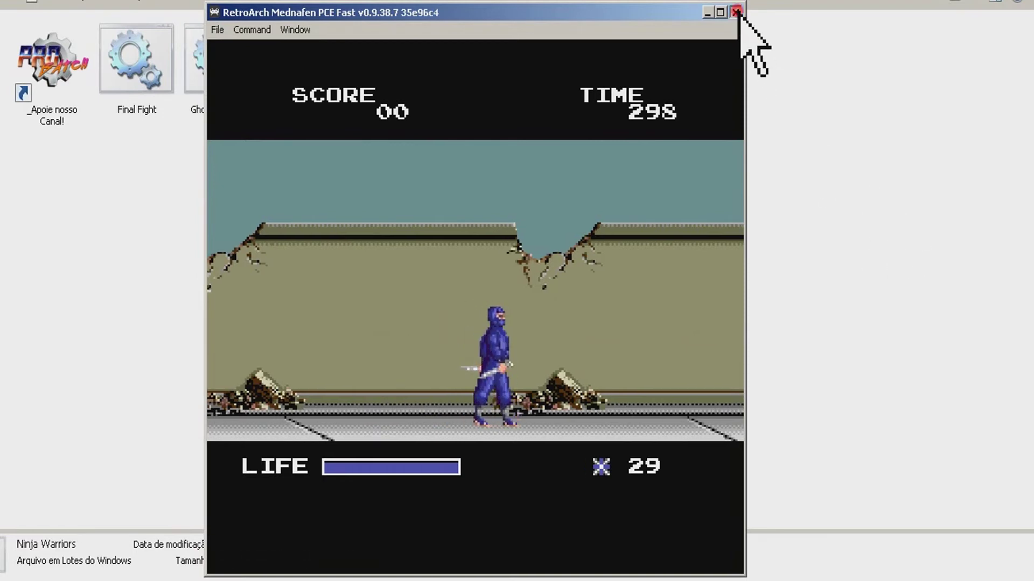
left_click(736, 11)
Examine the launch commands in the script previews, from Final Fight through Ninja Warriors and Streets of Rage to TMNT - Turtles in Time
left_click(386, 342)
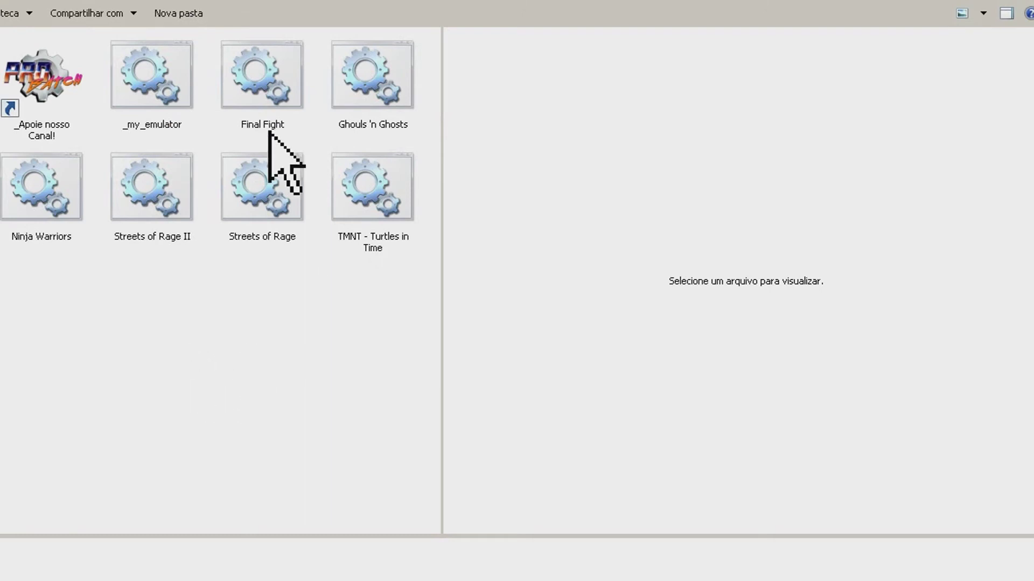
left_click(268, 94)
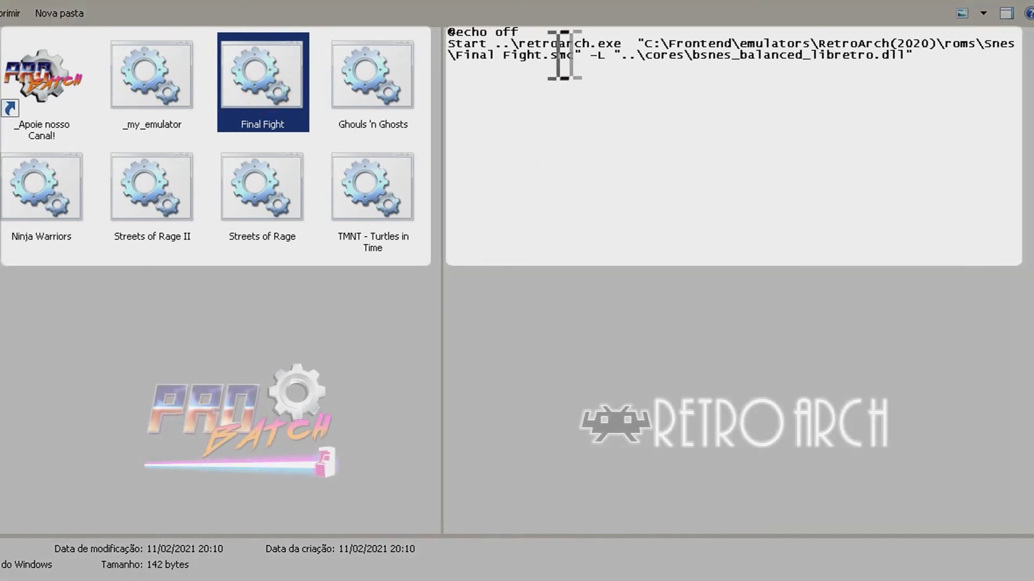
left_click(576, 54)
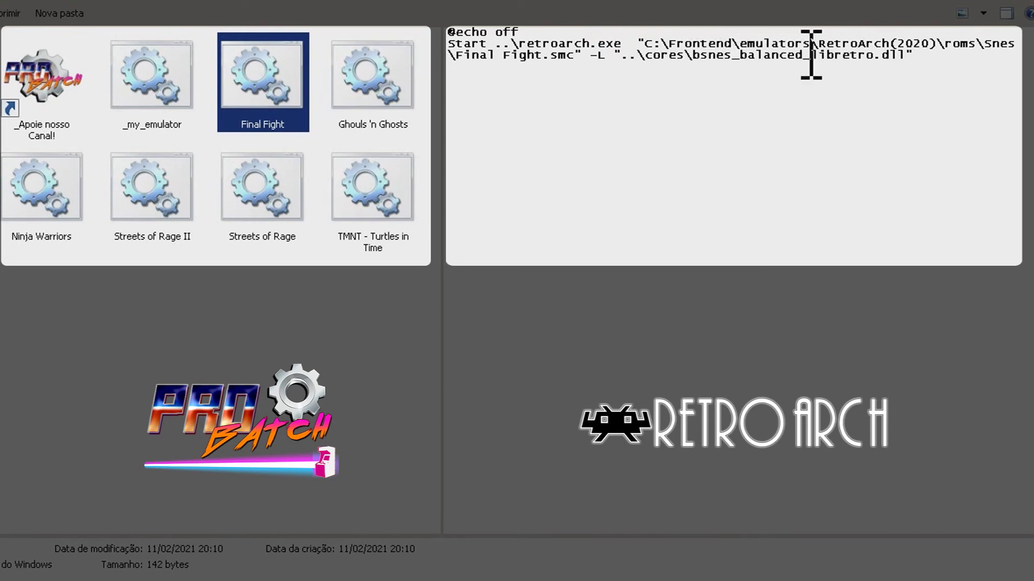
left_click(413, 100)
left_click(394, 171)
left_click(265, 185)
left_click(150, 202)
left_click(13, 201)
left_click(276, 231)
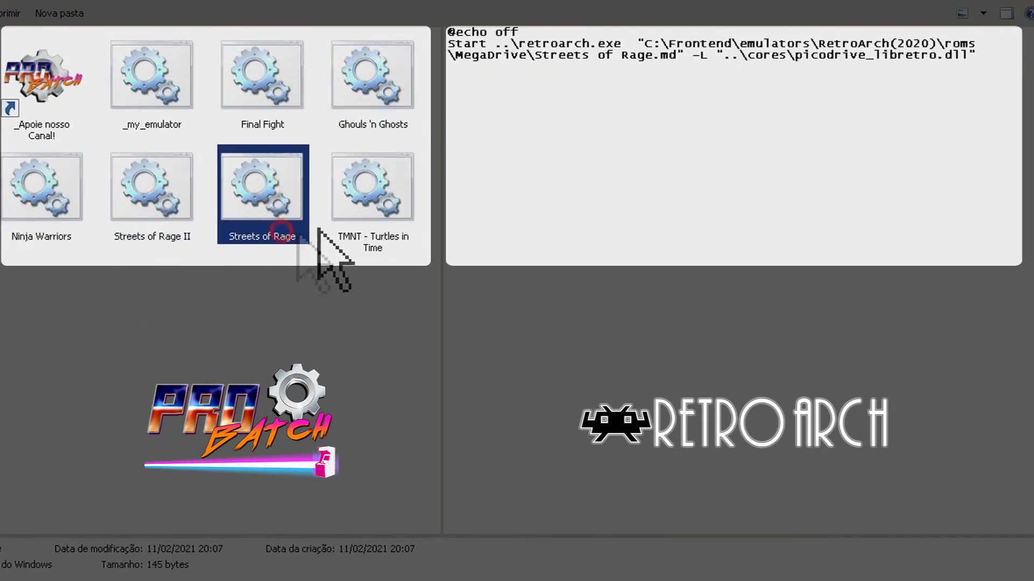
left_click(353, 219)
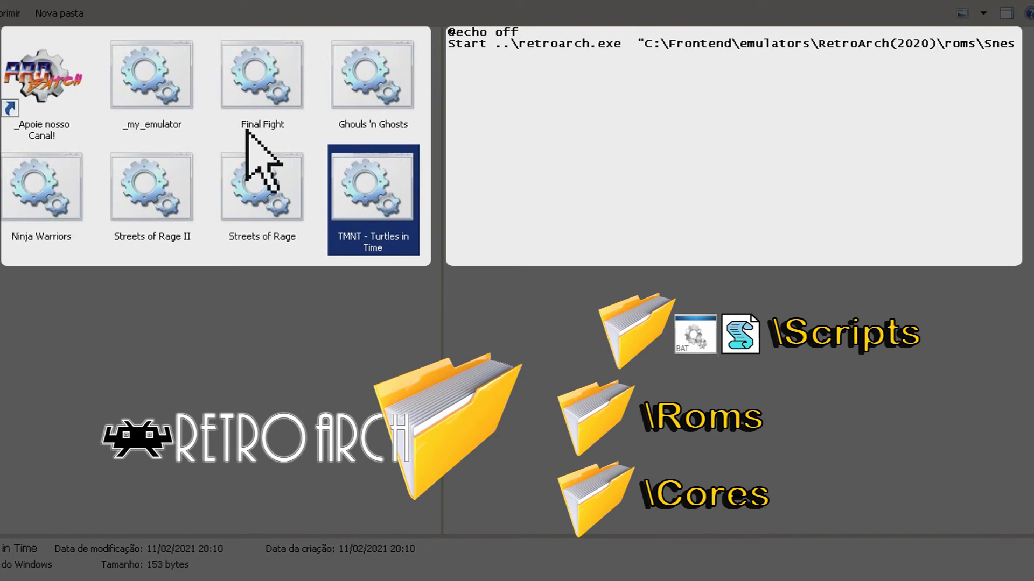
left_click(304, 300)
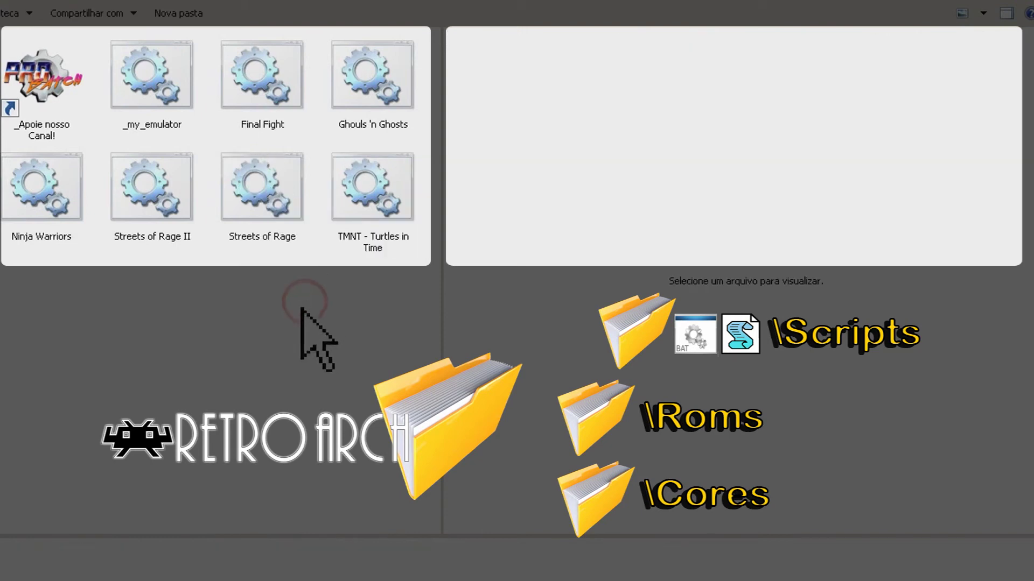
Compare the ROM paths and cores in the Streets of Rage, Streets of Rage II, Ninja Warriors and TMNT script previews
left_click(278, 205)
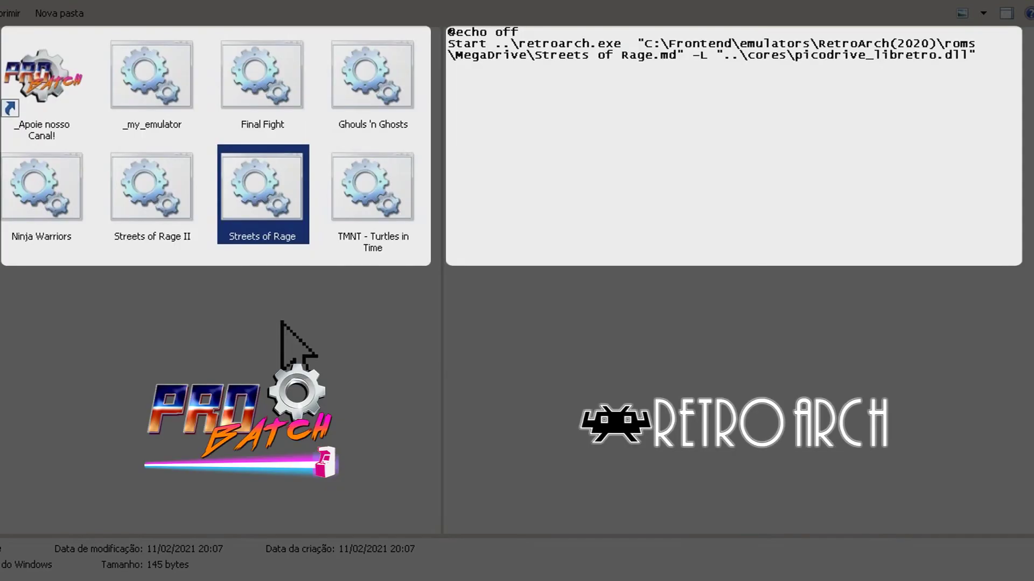
left_click(363, 212)
left_click(270, 204)
left_click(161, 205)
left_click(56, 226)
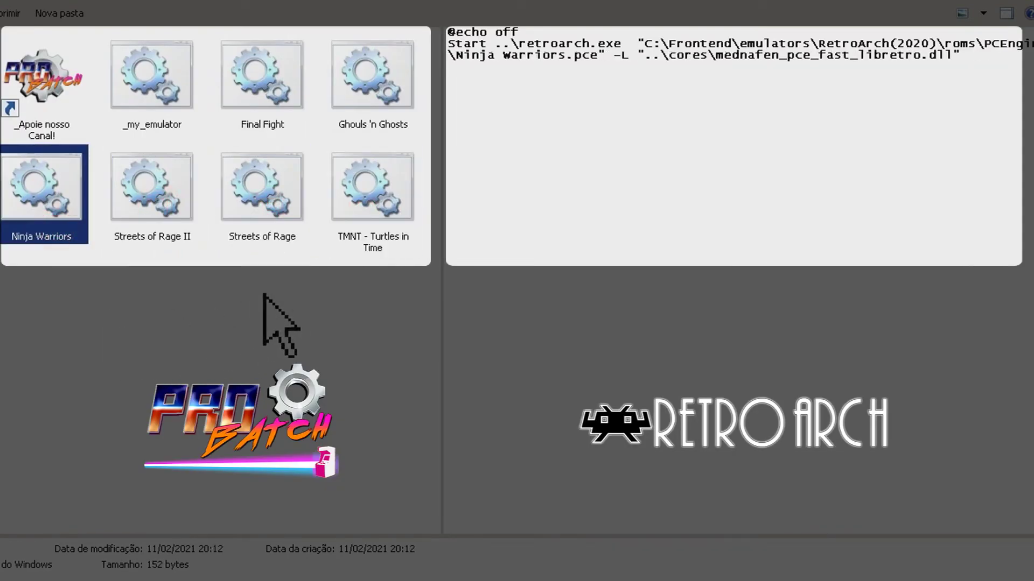
left_click(294, 278)
key("End")
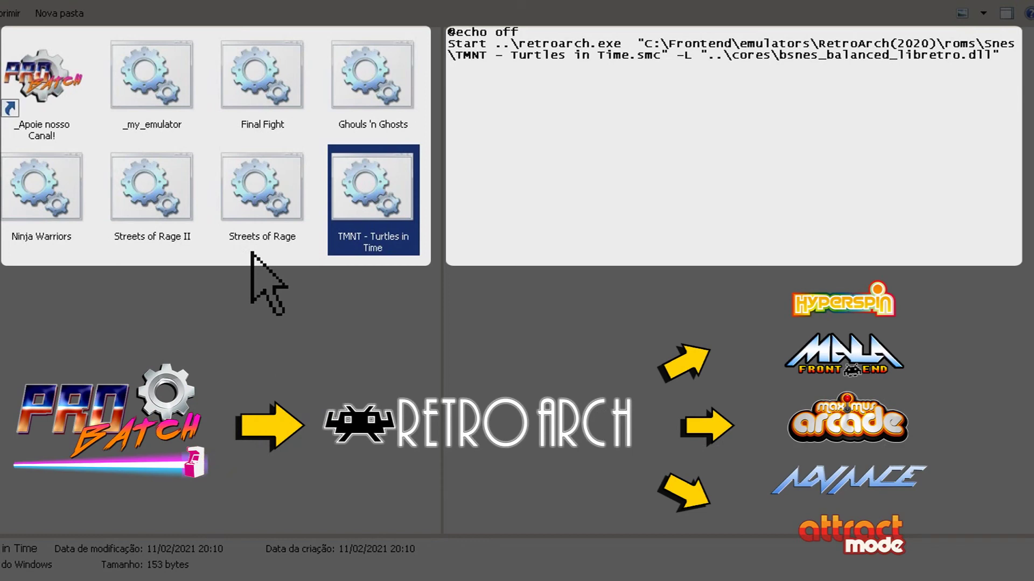
Preview the _my_emulator script and look through the neighbouring game scripts and the channel shortcut
left_click(173, 107)
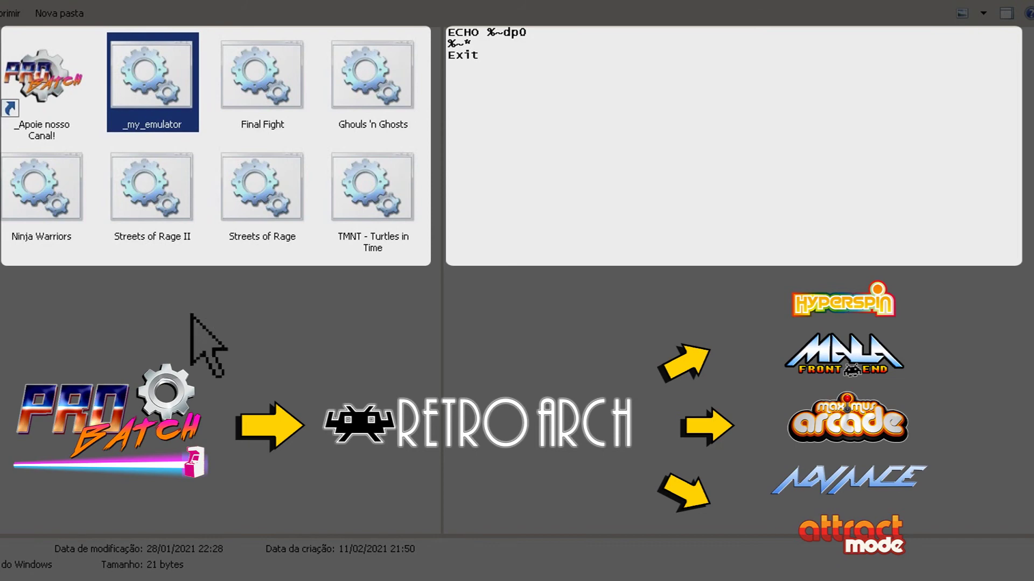
left_click(172, 221)
left_click(232, 178)
left_click(339, 220)
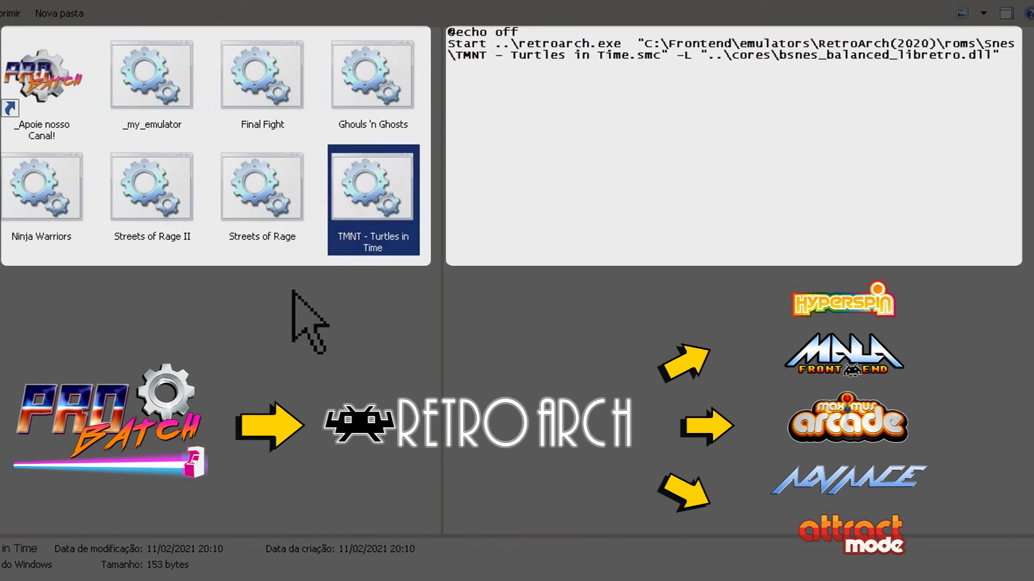
left_click(254, 221)
left_click(59, 112)
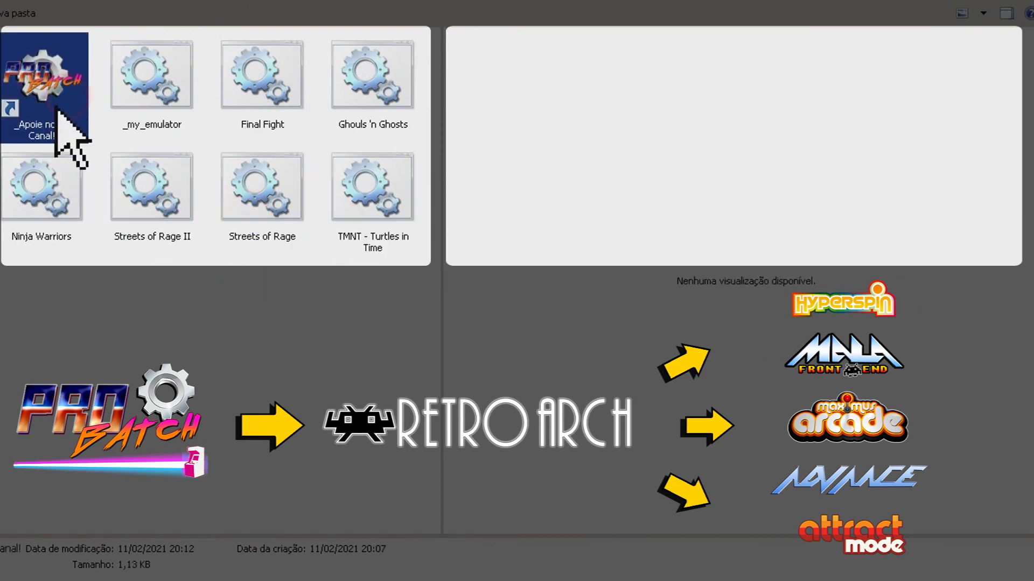
left_click(55, 206)
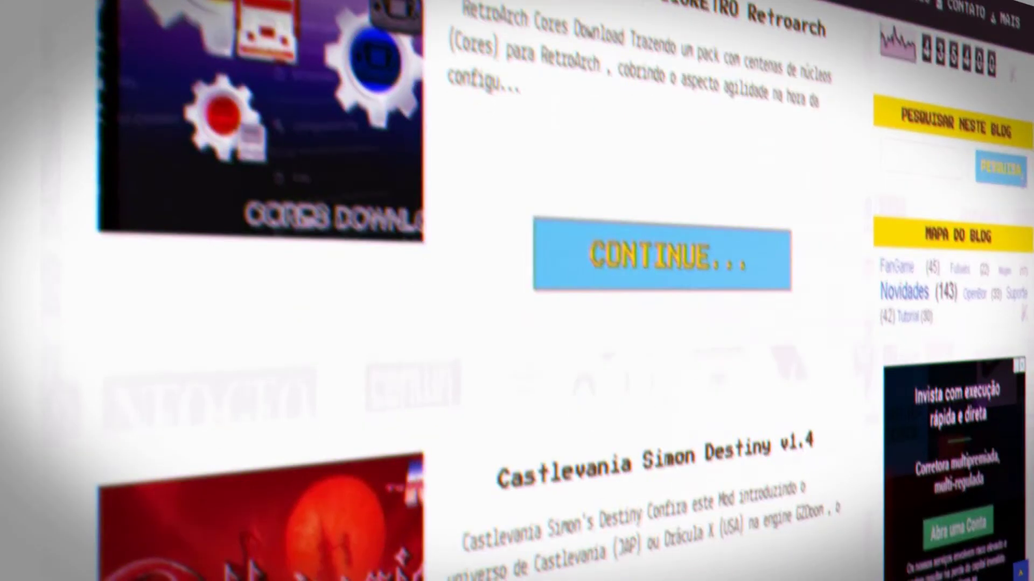
scroll(565, 301, "down", 3)
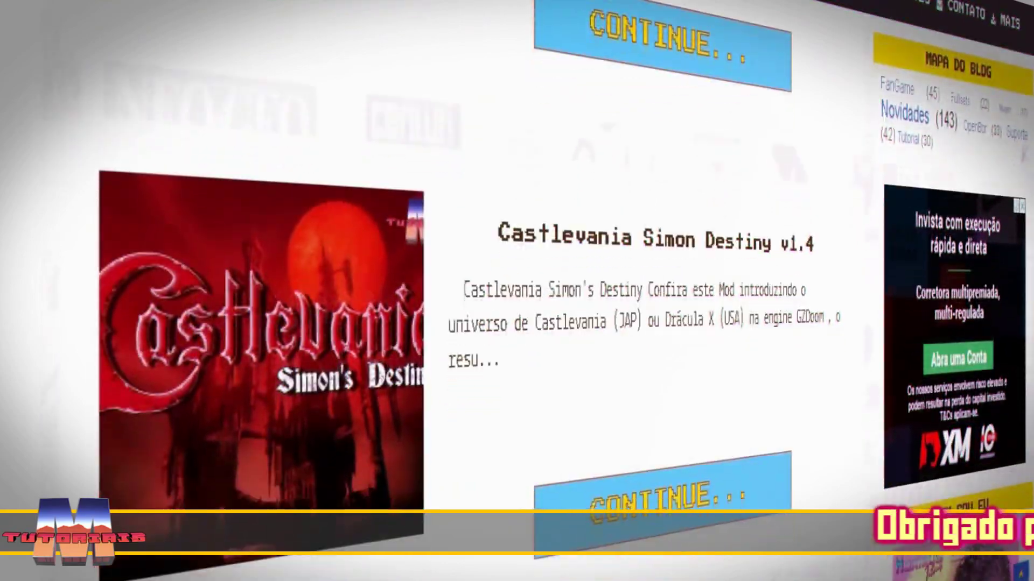
scroll(566, 291, "down", 4)
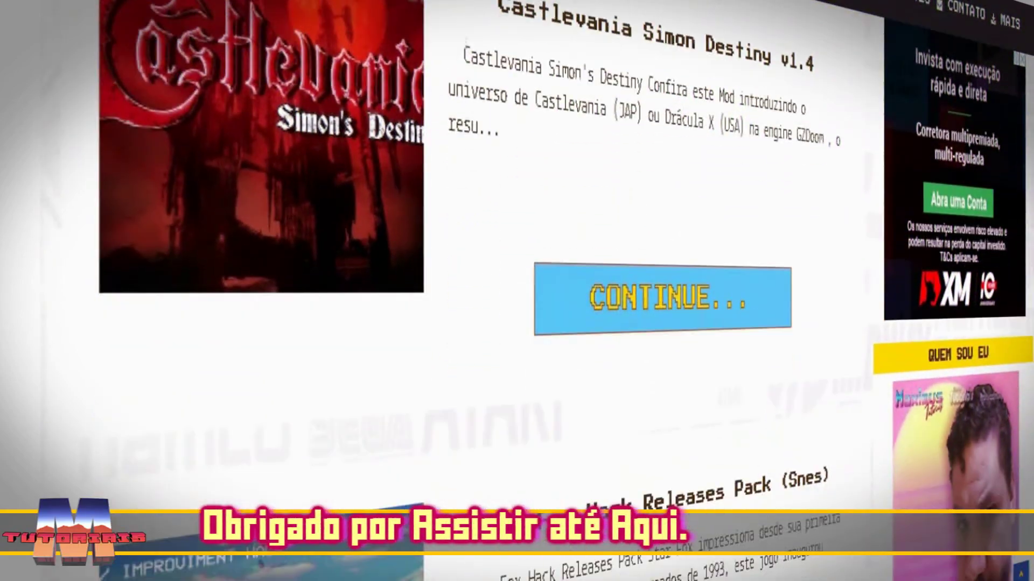
scroll(565, 290, "down", 3)
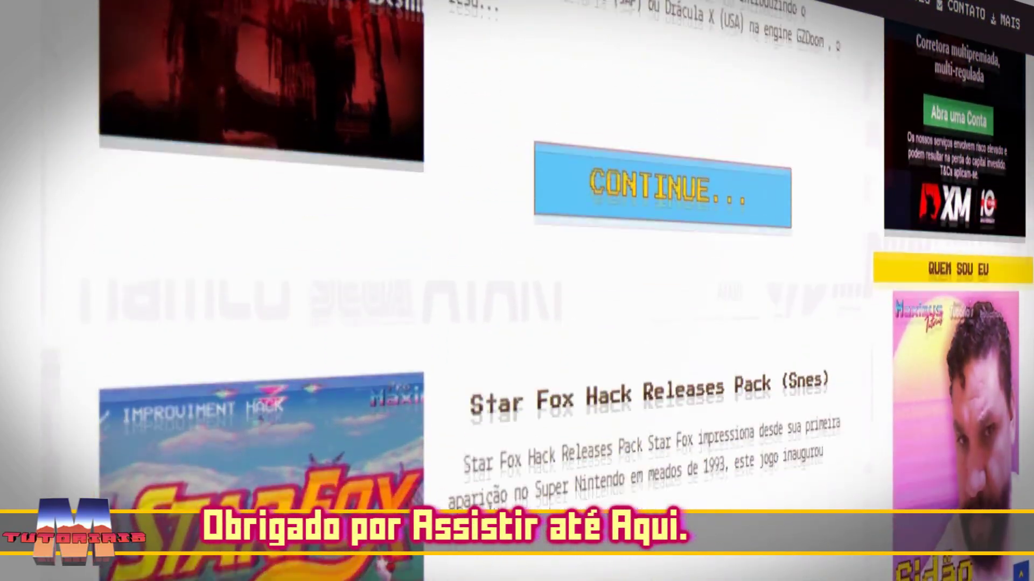
scroll(565, 290, "down", 1)
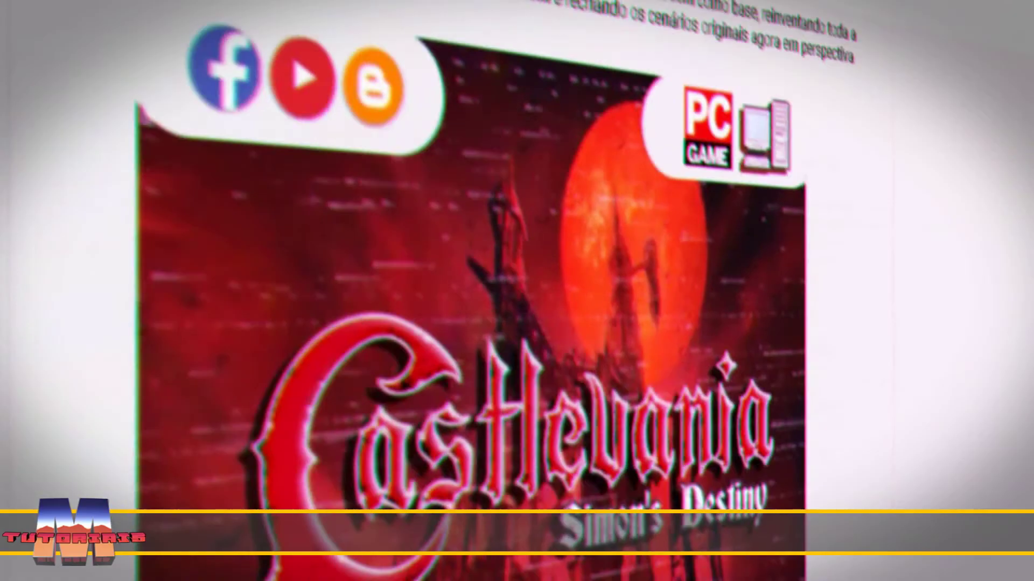